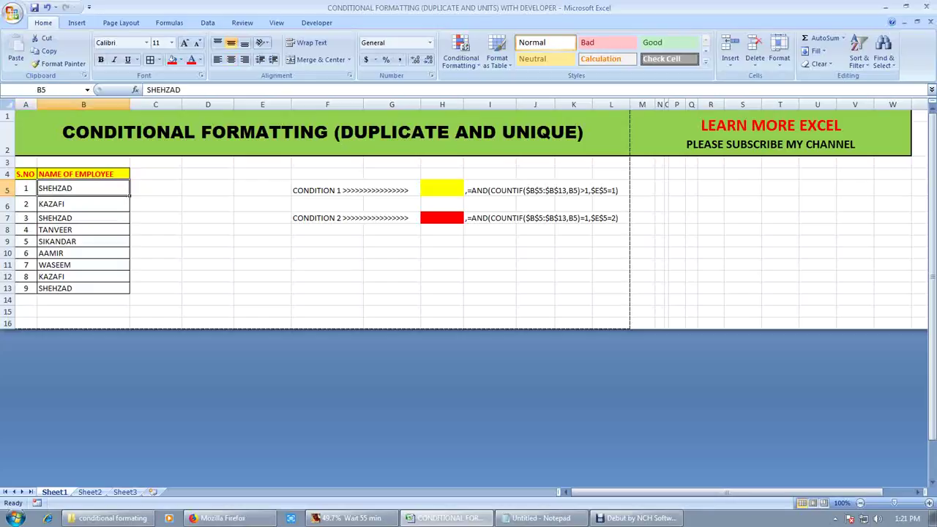
# Step: Review the employee names in B5:B13 and the introductory notes in Notepad, returning to the Excel sheet
pyautogui.press('Left')
pyautogui.press('Left')
pyautogui.press('Left')
pyautogui.press('Left')
pyautogui.press('Left')
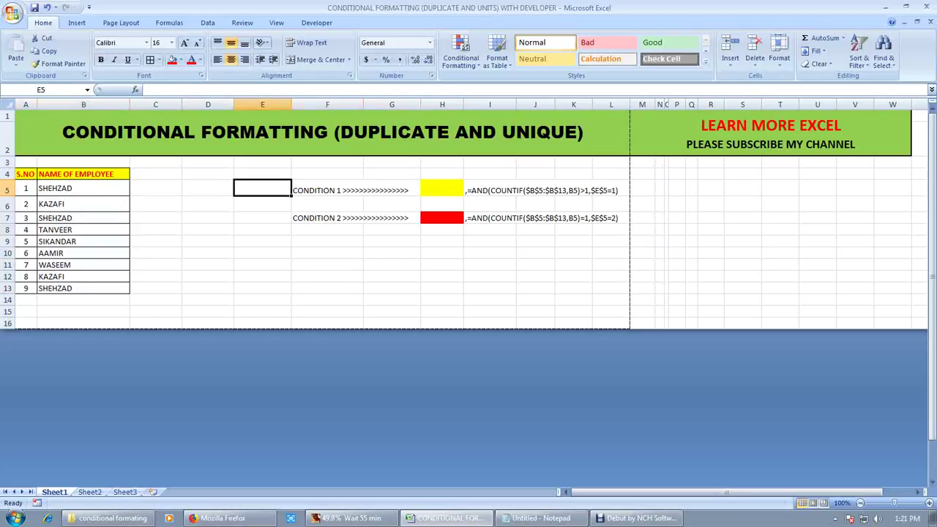
pyautogui.press('Left')
pyautogui.press('Right')
pyautogui.hotkey('ctrl', 'shift', 'Down')
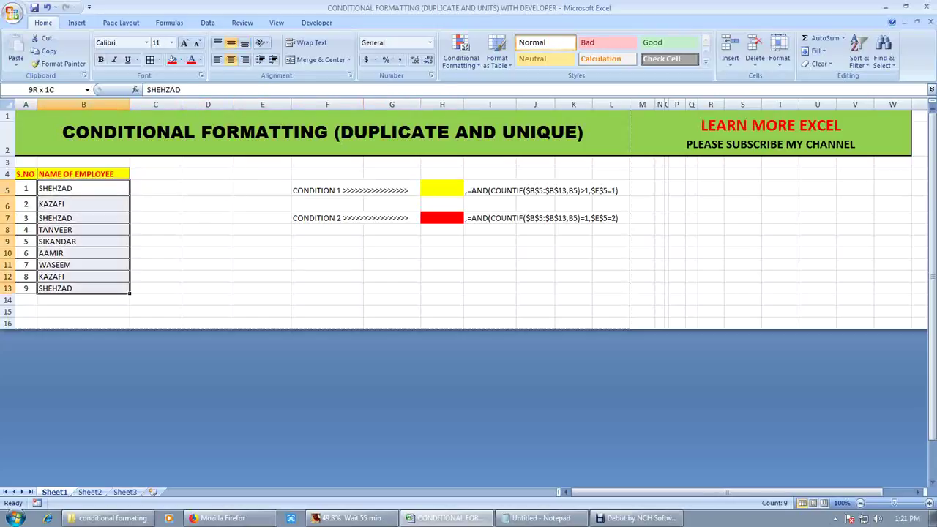
pyautogui.press('Left')
pyautogui.press('Right')
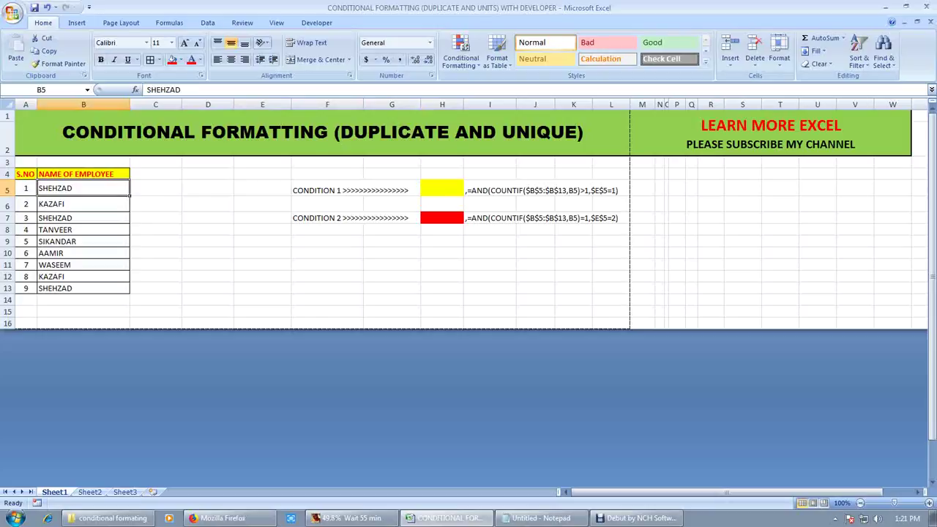
pyautogui.click(540, 518)
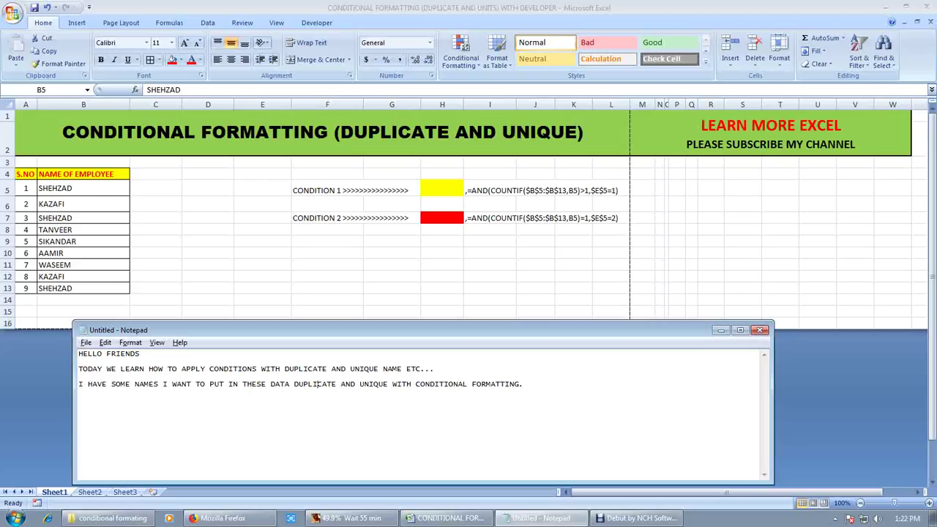
pyautogui.hotkey('alt', 'Tab')
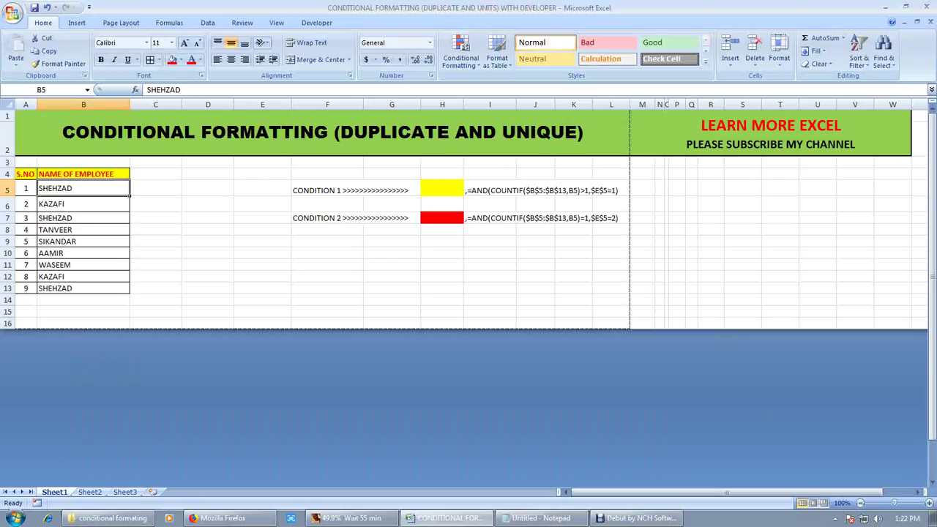
# Step: Examine the Condition 1 and Condition 2 rows with their color samples and formulas
pyautogui.press('Right')
pyautogui.press('Right')
pyautogui.press('Right')
pyautogui.press('Right')
pyautogui.press('Right')
pyautogui.press('Right')
pyautogui.press('Right')
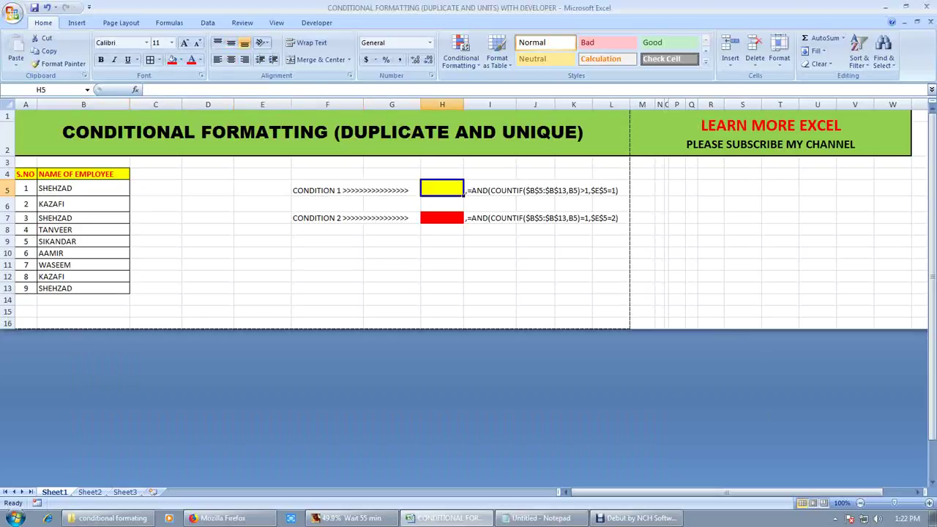
pyautogui.press('Left')
pyautogui.press('Left')
pyautogui.press('Down')
pyautogui.press('Down')
pyautogui.press('Up')
pyautogui.press('Up')
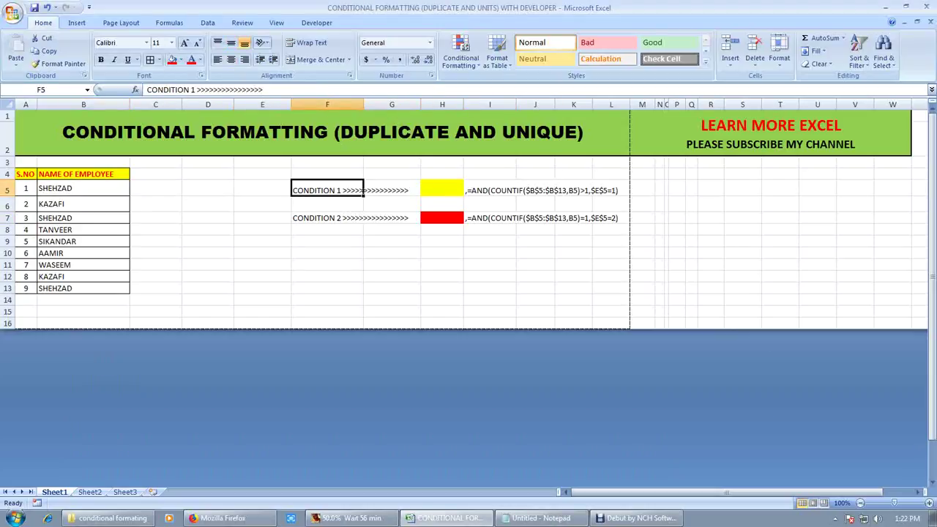
# Step: Label the Condition 1 row by entering FOR UNIQUE in cell M5
pyautogui.press('Right')
pyautogui.press('Right')
pyautogui.press('Right')
pyautogui.press('Right')
pyautogui.press('Right')
pyautogui.press('Right')
pyautogui.write('FOR UNIQ')
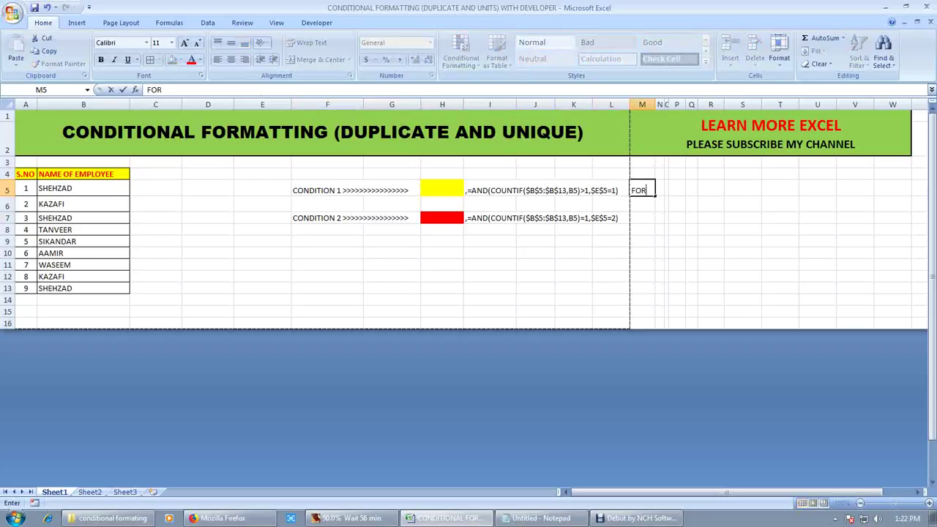
pyautogui.press('BackSpace')
pyautogui.press('BackSpace')
pyautogui.press('BackSpace')
pyautogui.press('BackSpace')
pyautogui.write('UNIQUE')
pyautogui.press('Return')
# Step: Label the Condition 2 row by entering FOR DUPLICATE in cell M7
pyautogui.press('Down')
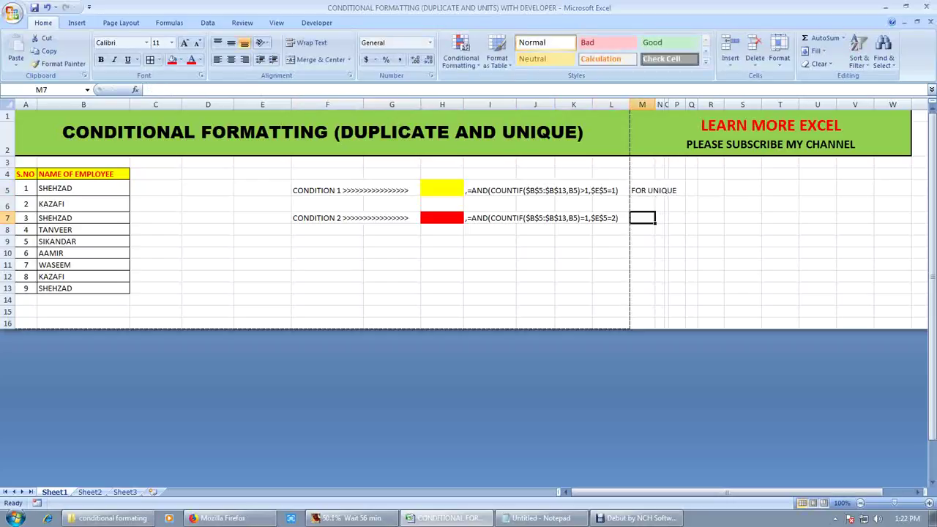
pyautogui.write('FOR DUPLICATE')
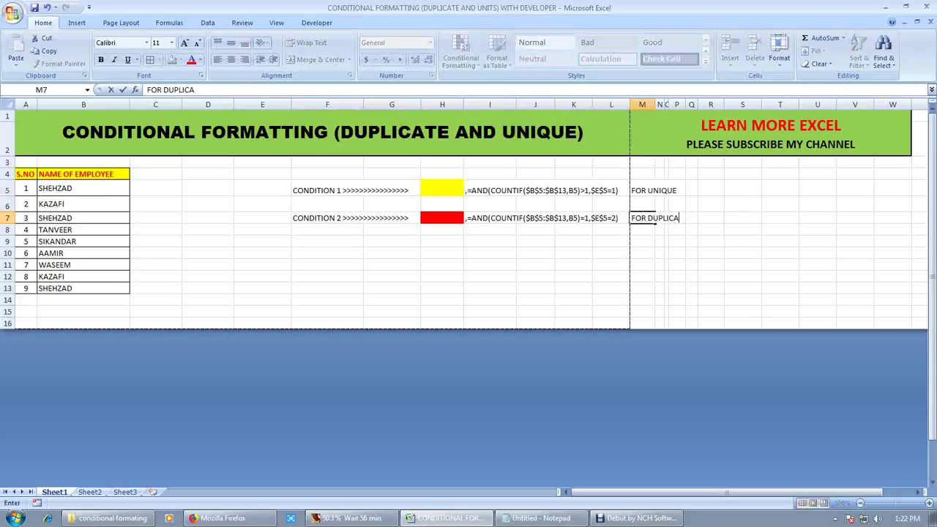
pyautogui.press('Return')
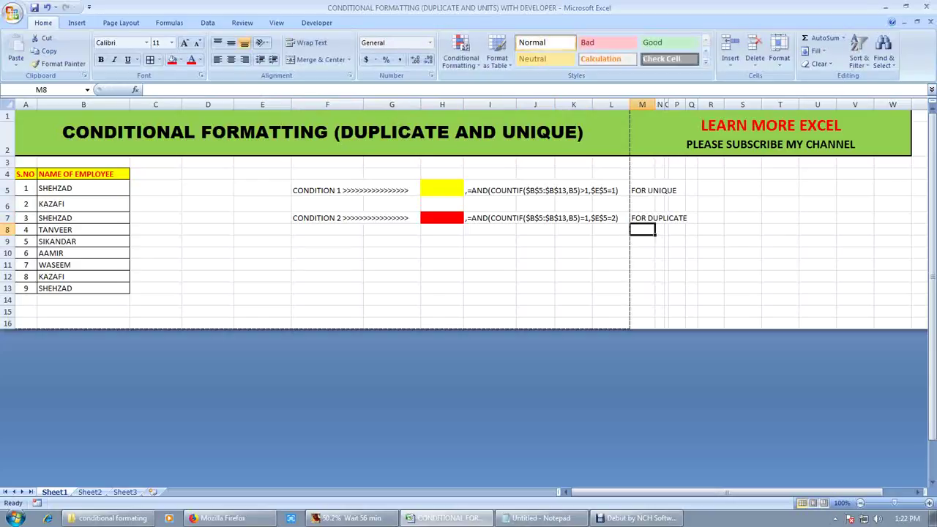
# Step: Start a new conditional formatting rule for the employee names in B5:B13 that uses a formula to determine which cells to format
pyautogui.click(84, 188)
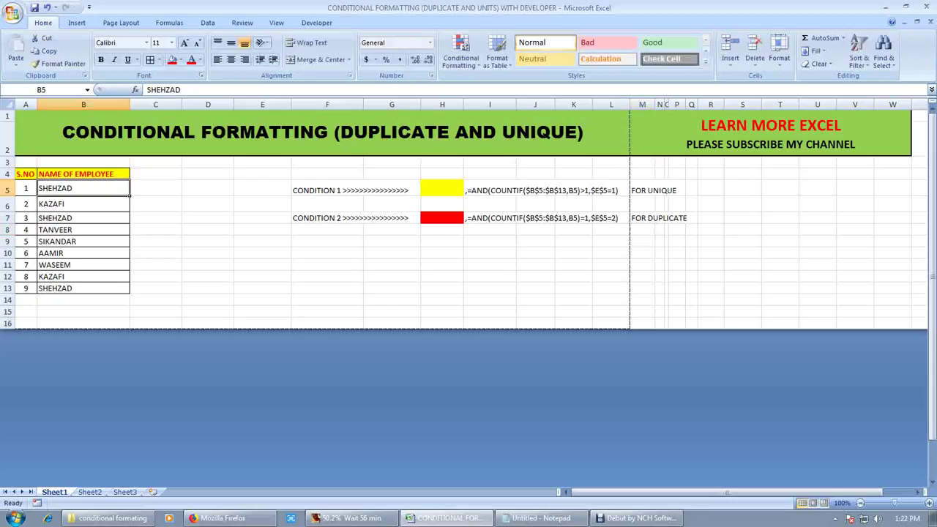
pyautogui.click(156, 189)
pyautogui.press('Left')
pyautogui.hotkey('ctrl', 'shift', 'Down')
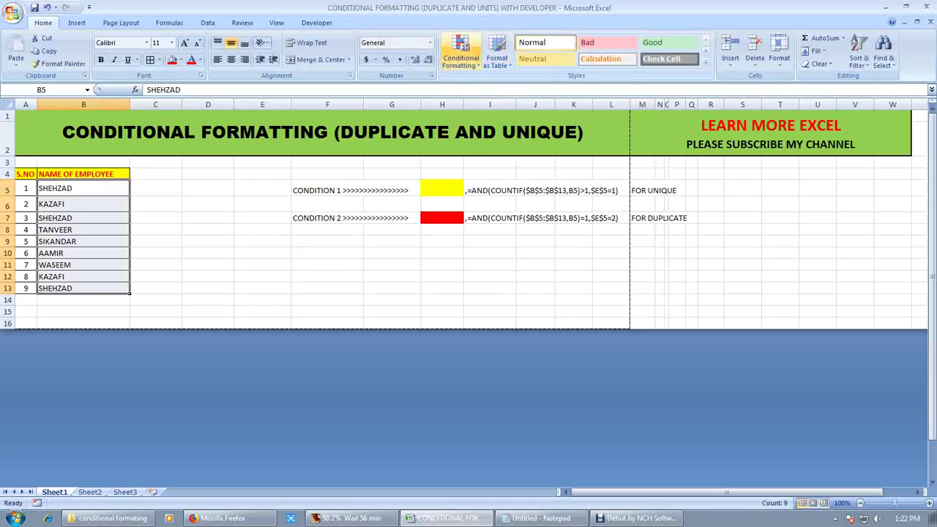
pyautogui.click(461, 53)
pyautogui.click(485, 234)
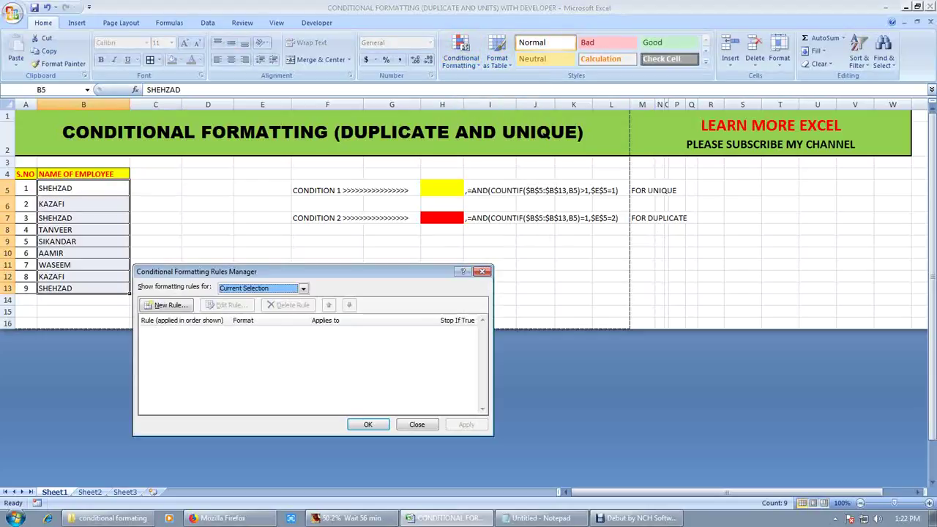
pyautogui.click(167, 306)
pyautogui.click(249, 322)
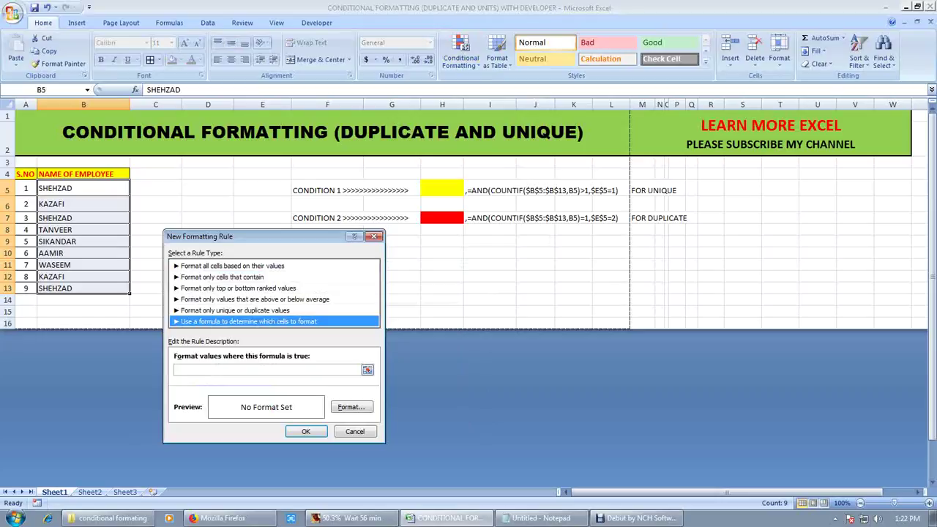
# Step: Enter the first part of the rule formula as =AND(COUNTIF($B$5:$B$13,B5)>1, with the last B5 as a relative reference
pyautogui.click(249, 370)
pyautogui.write('=')
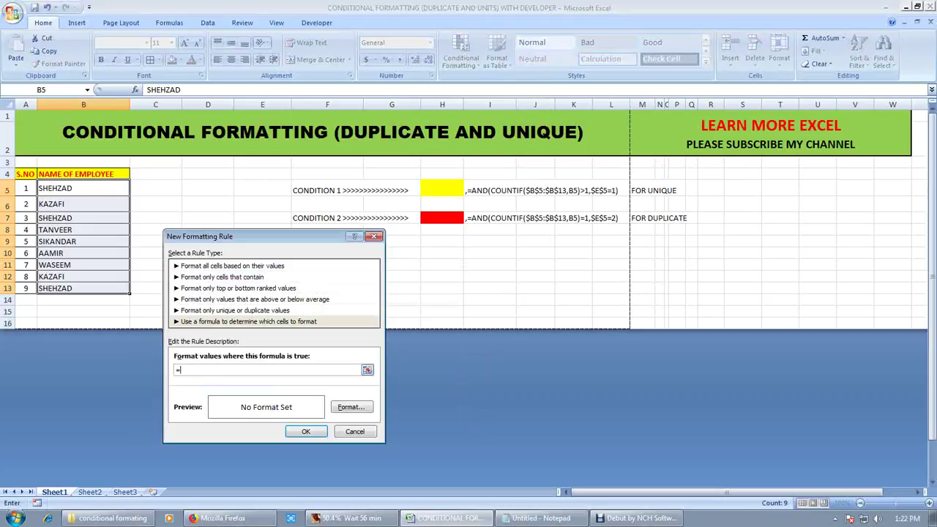
pyautogui.write('AND(COUNTIF(')
pyautogui.press('Left')
pyautogui.press('Right')
pyautogui.hotkey('ctrl', 'shift', 'Down')
pyautogui.hotkey('ctrl', 'shift', 'Up')
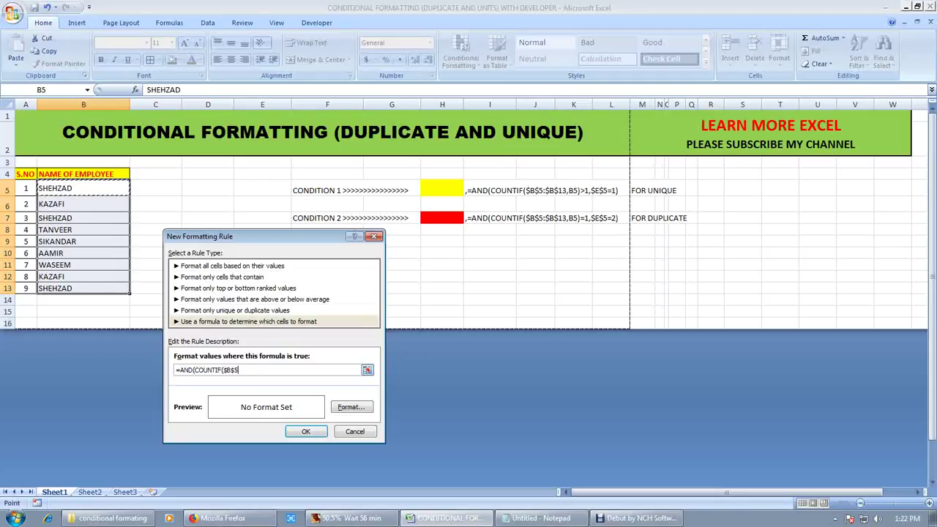
pyautogui.moveTo(84, 188); pyautogui.dragTo(83, 288)
pyautogui.write(',')
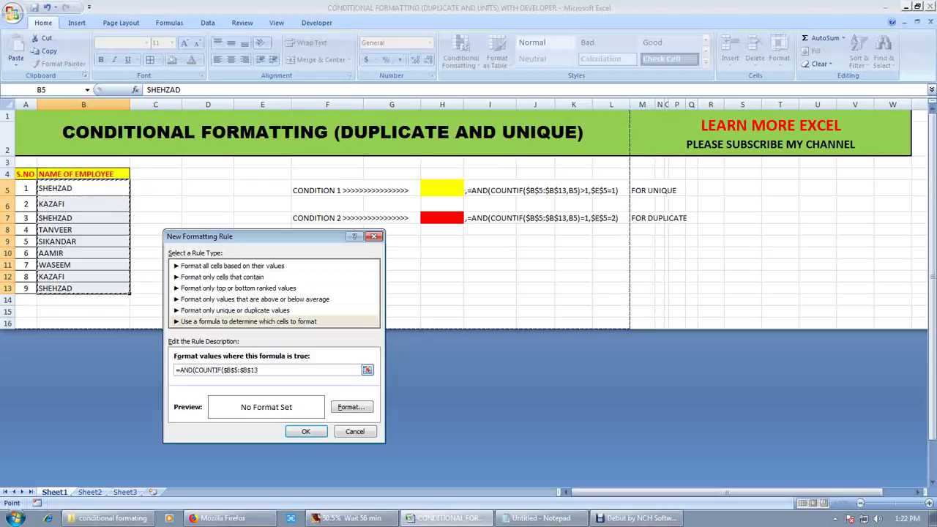
pyautogui.press('Right')
pyautogui.press('Left')
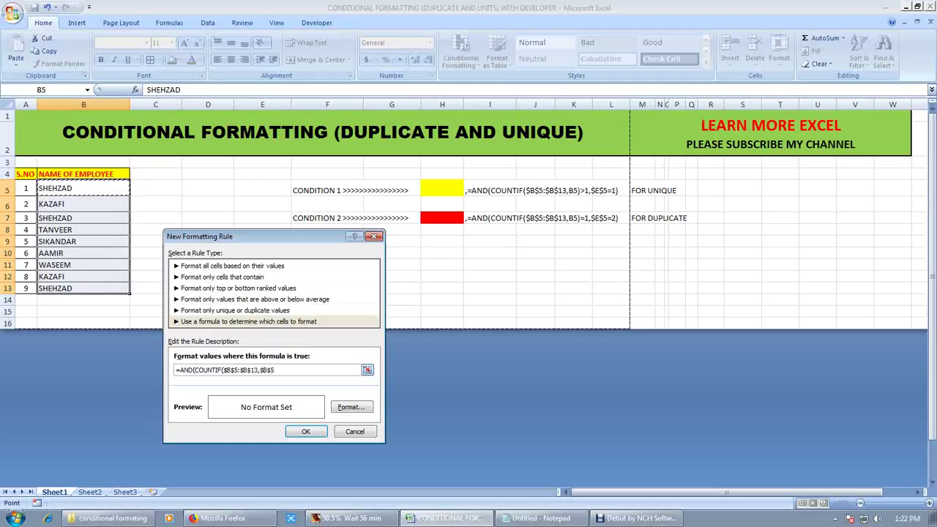
pyautogui.press('F4')
pyautogui.press('F4')
pyautogui.press('F4')
pyautogui.write(')>1,')
# Step: Complete the AND formula with the second condition $E$5=1 and the closing parenthesis
pyautogui.press('Right')
pyautogui.press('Right')
pyautogui.press('Right')
pyautogui.press('Left')
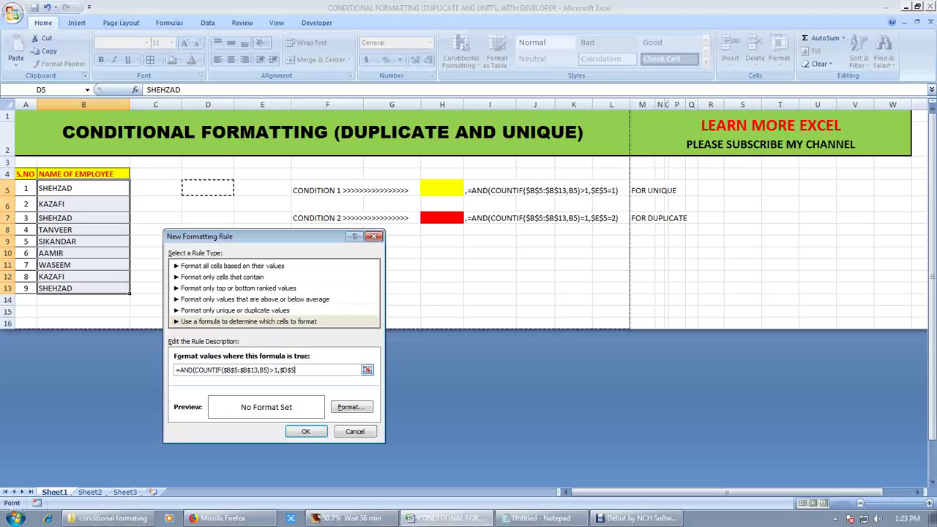
pyautogui.press('Right')
pyautogui.press('Left')
pyautogui.press('Right')
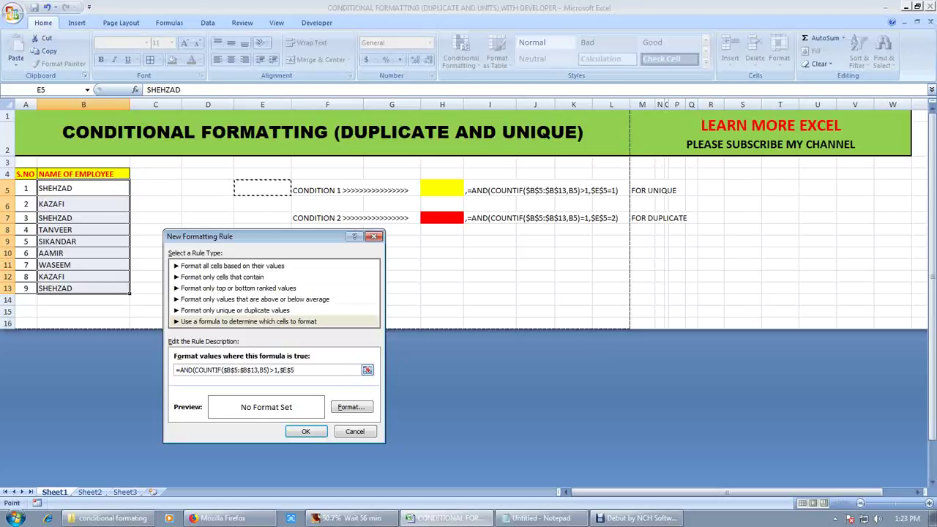
pyautogui.write('=1')
# Step: Give the rule a yellow fill, save it and apply it to B5:B13
pyautogui.click(352, 407)
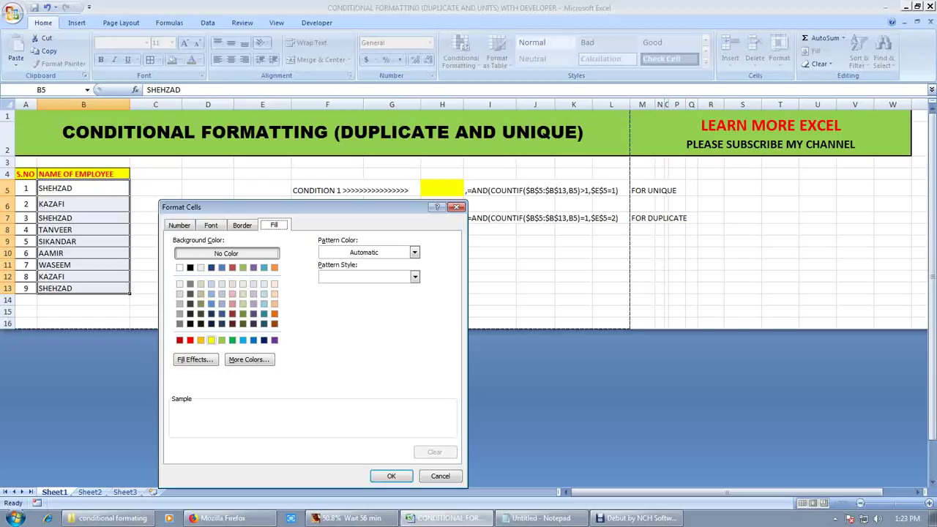
pyautogui.click(211, 341)
pyautogui.click(391, 476)
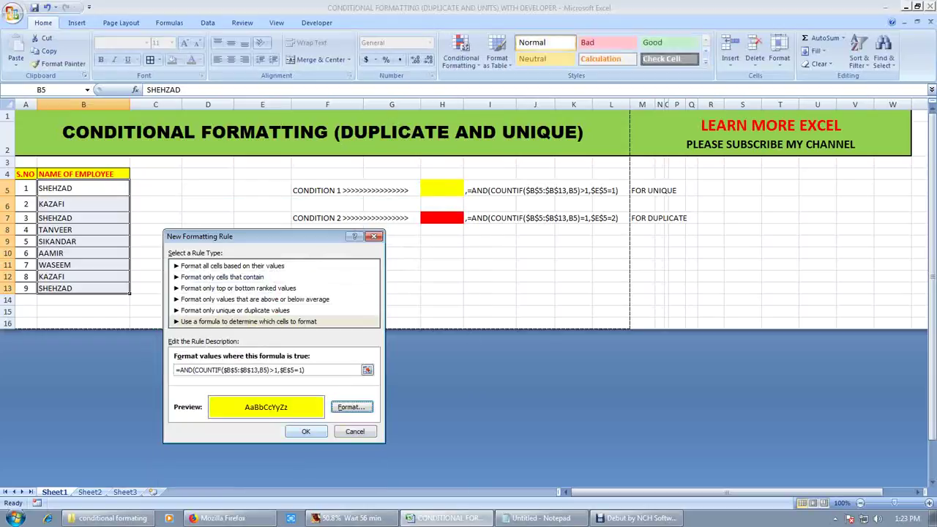
pyautogui.click(306, 431)
pyautogui.click(466, 424)
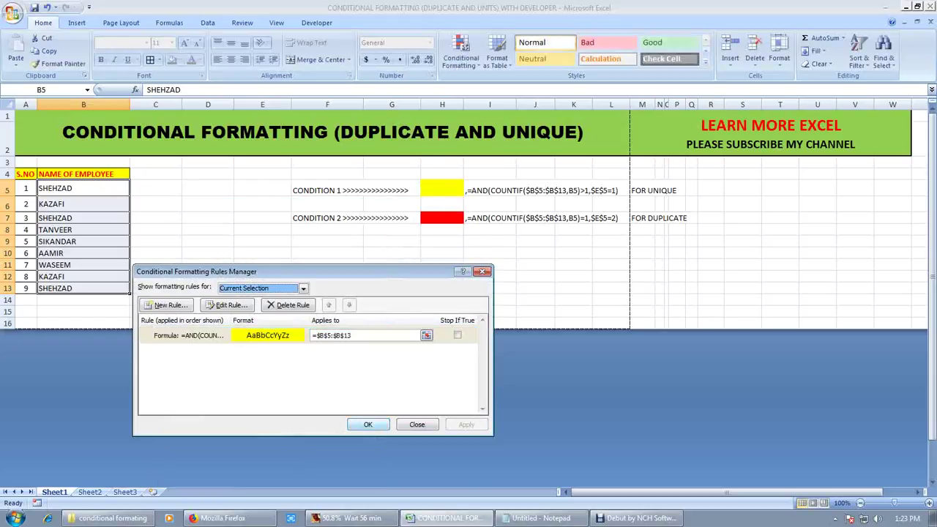
pyautogui.click(368, 425)
# Step: Enter 1 in cell E5 to activate the yellow rule
pyautogui.click(262, 188)
pyautogui.write('1')
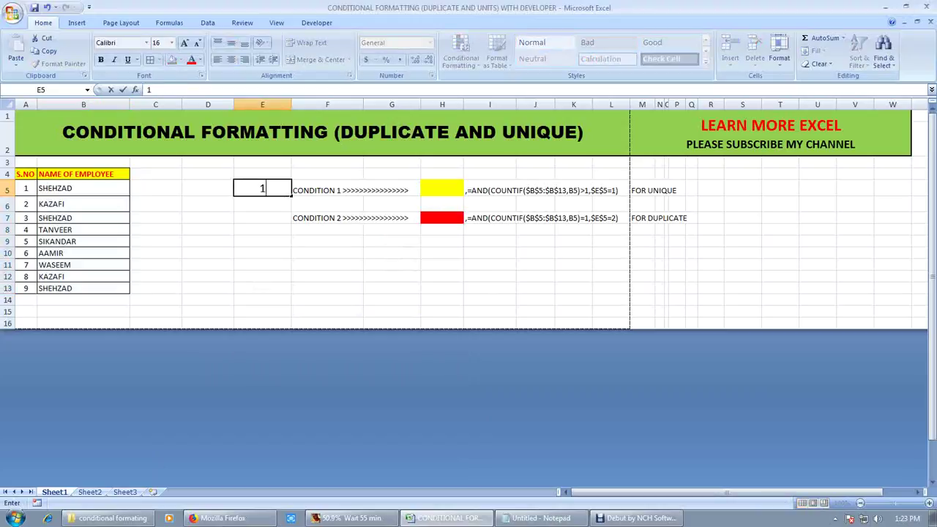
pyautogui.press('Return')
# Step: Go through the employee names in column B to check which ones the rule highlights
pyautogui.press('Up')
pyautogui.press('Left')
pyautogui.press('Left')
pyautogui.press('Left')
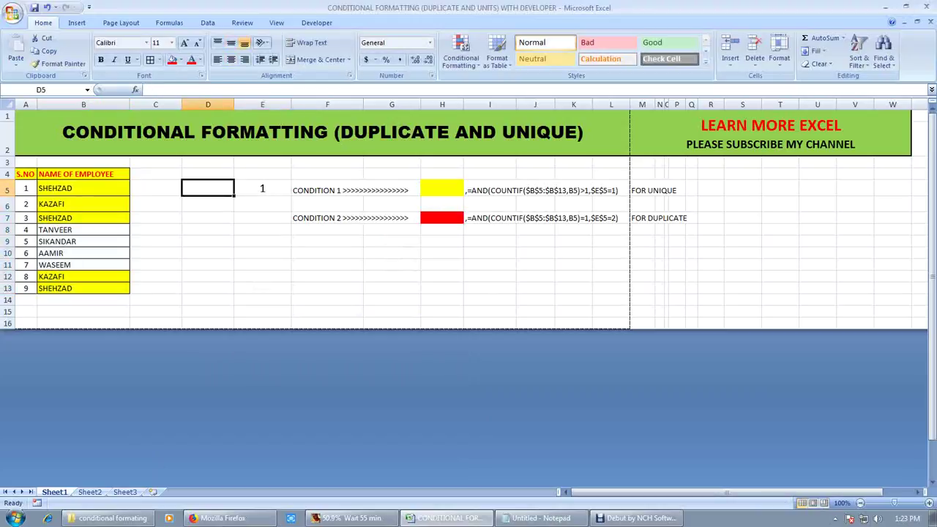
pyautogui.press('Down')
pyautogui.press('Down')
pyautogui.press('Down')
pyautogui.press('Down')
pyautogui.press('Down')
pyautogui.press('Down')
pyautogui.press('Down')
pyautogui.press('Down')
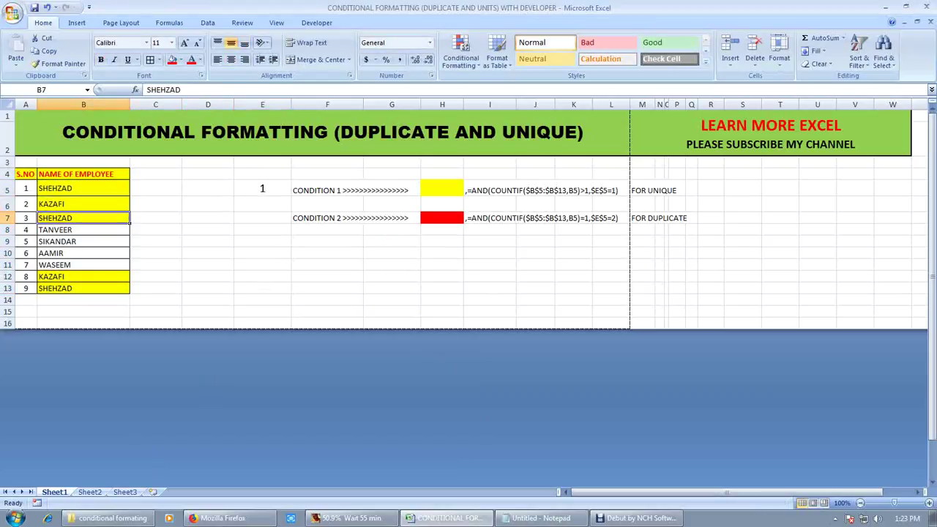
pyautogui.press('Up')
pyautogui.press('Up')
pyautogui.press('Up')
pyautogui.press('Up')
pyautogui.press('Up')
pyautogui.press('Up')
pyautogui.press('Up')
pyautogui.press('Up')
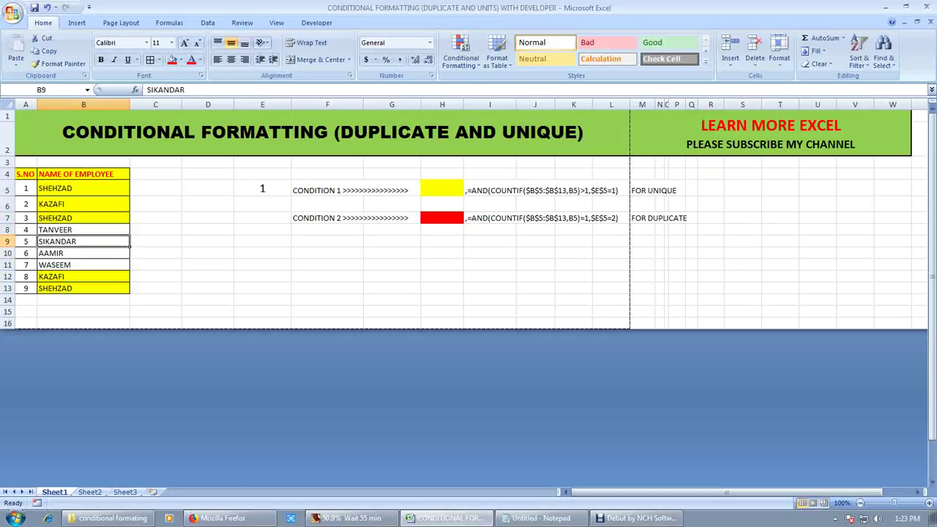
# Step: Test the rule by switching cell E5 between 2 and 1, leaving it at 2, and check the name list
pyautogui.press('Right')
pyautogui.press('Right')
pyautogui.press('Right')
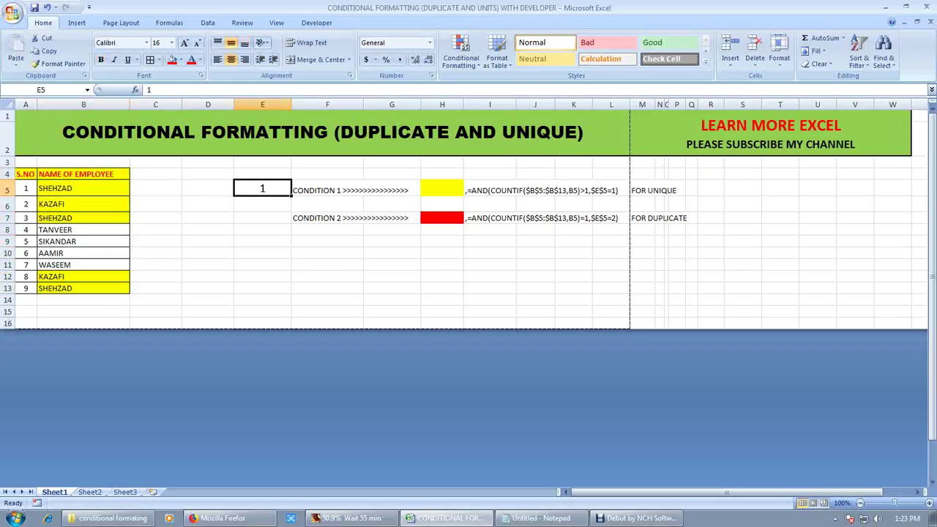
pyautogui.write('2')
pyautogui.press('Return')
pyautogui.press('Up')
pyautogui.write('1')
pyautogui.press('Return')
pyautogui.press('Up')
pyautogui.write('2')
pyautogui.hotkey('ctrl', 'Return')
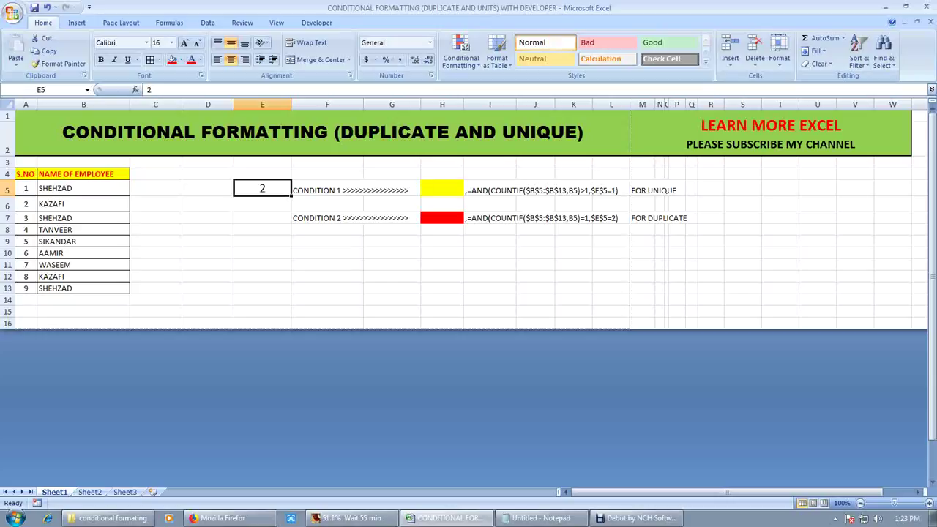
pyautogui.press('Left')
pyautogui.press('Left')
pyautogui.press('Left')
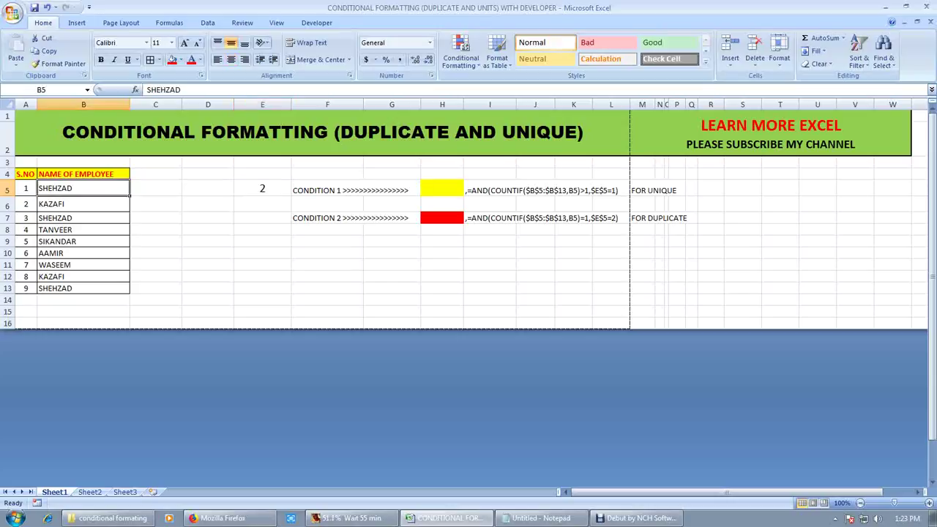
# Step: Set cell E5 back to 1
pyautogui.press('Right')
pyautogui.press('Right')
pyautogui.press('Right')
pyautogui.write('1')
pyautogui.press('Return')
# Step: Start a second conditional formatting rule for B5:B13, again based on a formula that determines which cells to format
pyautogui.press('Up')
pyautogui.press('Left')
pyautogui.press('Left')
pyautogui.press('Left')
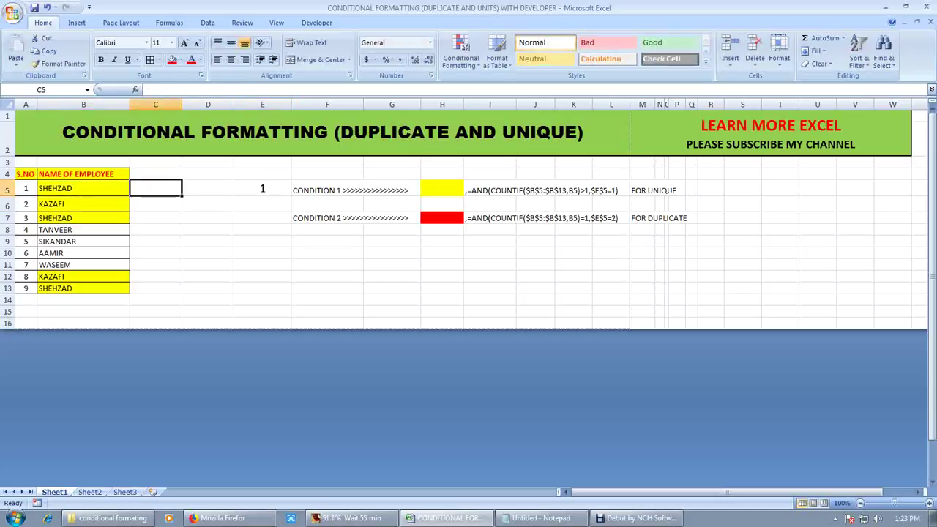
pyautogui.hotkey('ctrl', 'shift', 'Down')
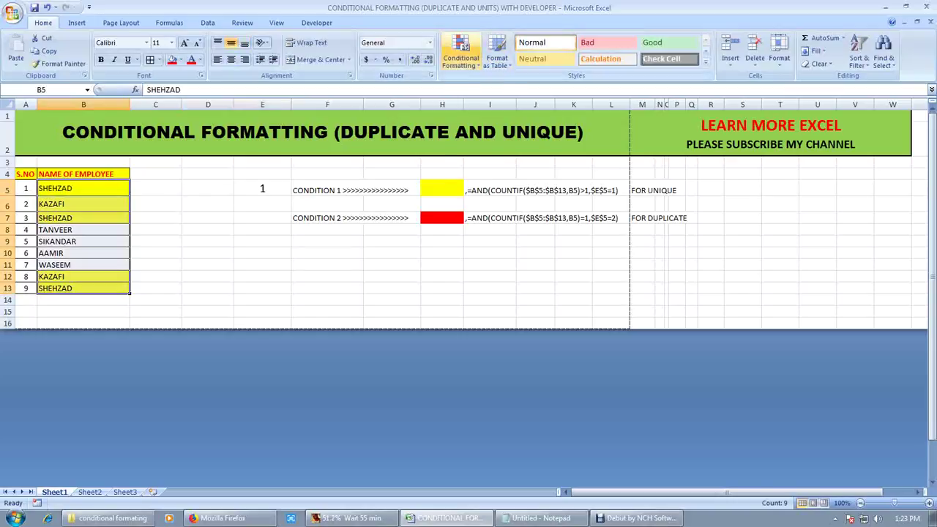
pyautogui.click(461, 53)
pyautogui.click(485, 235)
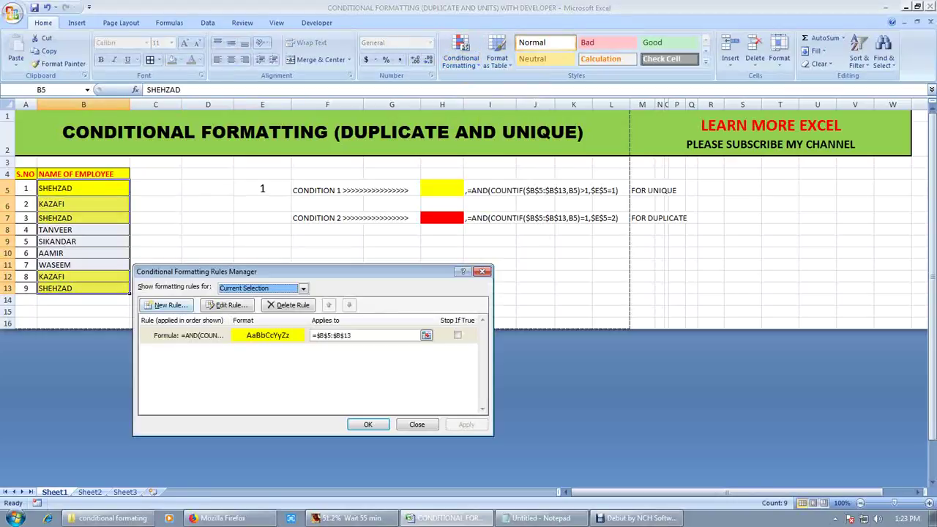
pyautogui.click(167, 305)
pyautogui.click(249, 322)
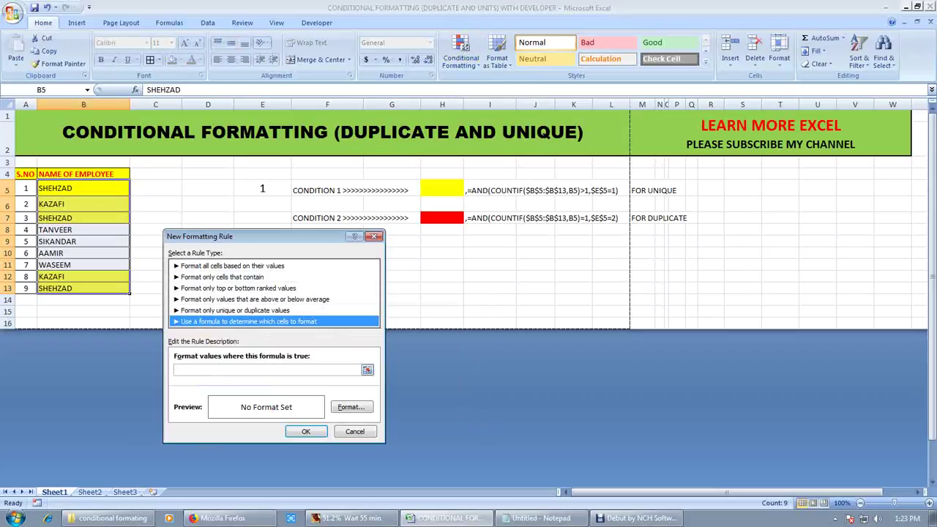
# Step: Enter =AND(COUNTIF($B$5:$B$13,B5)=1,$E$5=2) as the new rule's formula
pyautogui.click(267, 370)
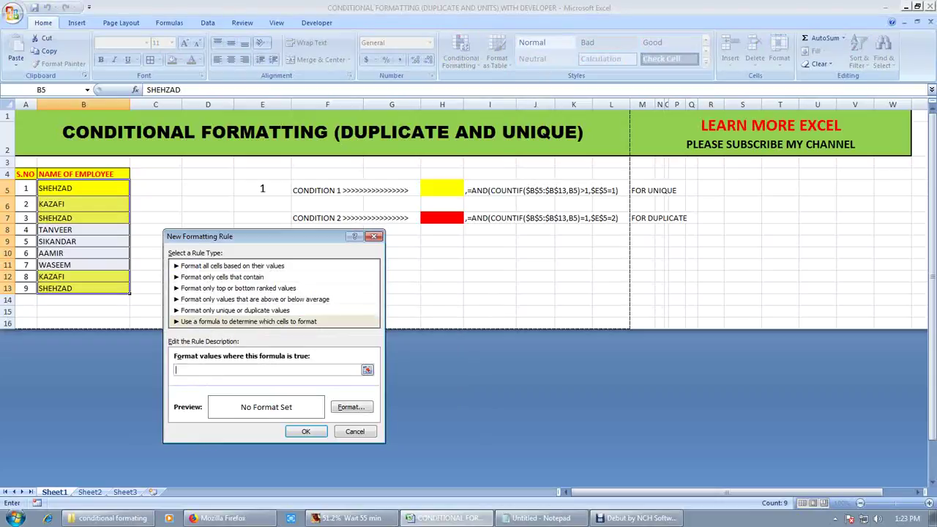
pyautogui.write('=AND(COUNTIF(')
pyautogui.press('Left')
pyautogui.press('Right')
pyautogui.press('Right')
pyautogui.press('Left')
pyautogui.hotkey('ctrl', 'shift', 'Down')
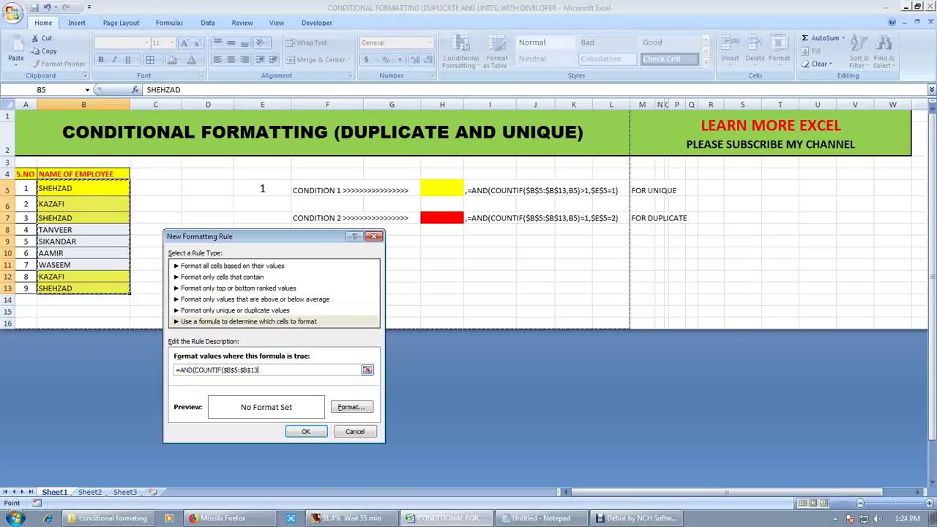
pyautogui.write(',')
pyautogui.press('Up')
pyautogui.press('Down')
pyautogui.press('F4')
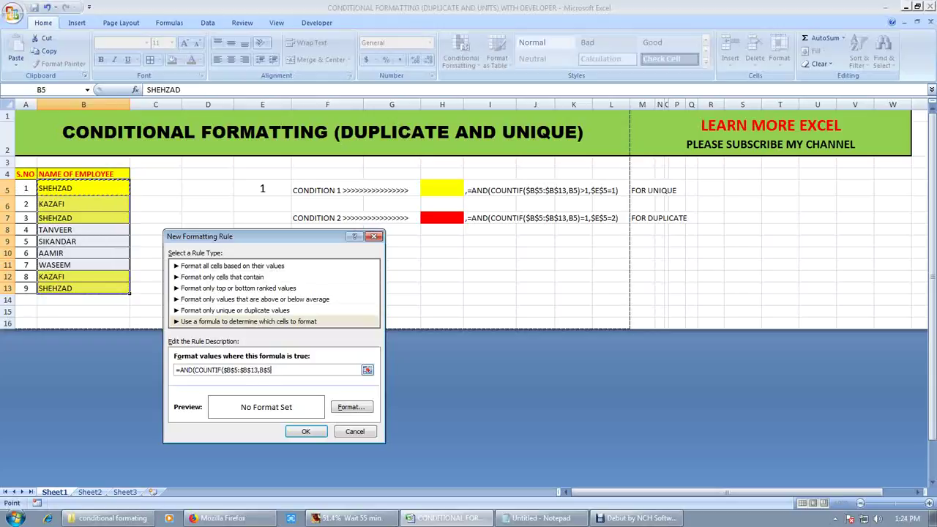
pyautogui.press('F4')
pyautogui.press('F4')
pyautogui.write(')=1,')
pyautogui.press('Right')
pyautogui.press('Right')
pyautogui.press('Right')
pyautogui.write('=2)')
# Step: Give the new rule a red background fill and apply it to B5:B13
pyautogui.click(351, 407)
pyautogui.click(190, 339)
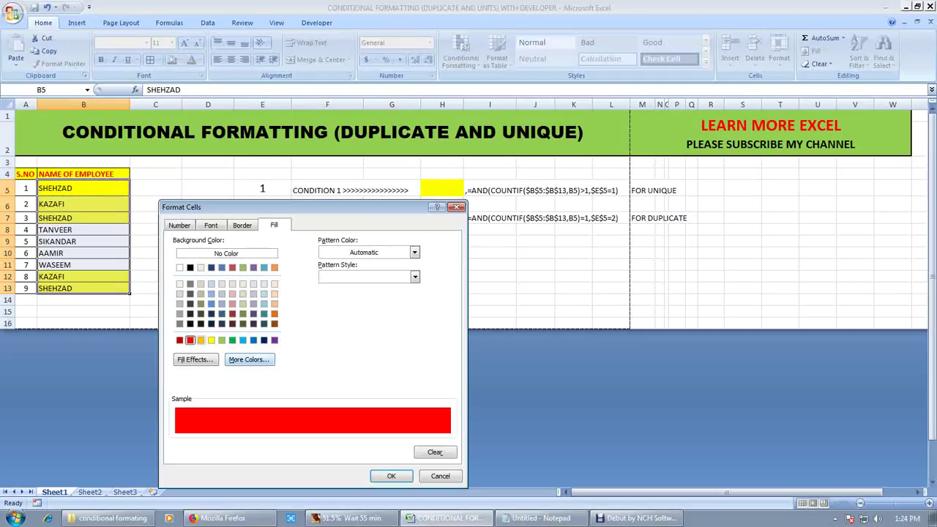
pyautogui.click(391, 476)
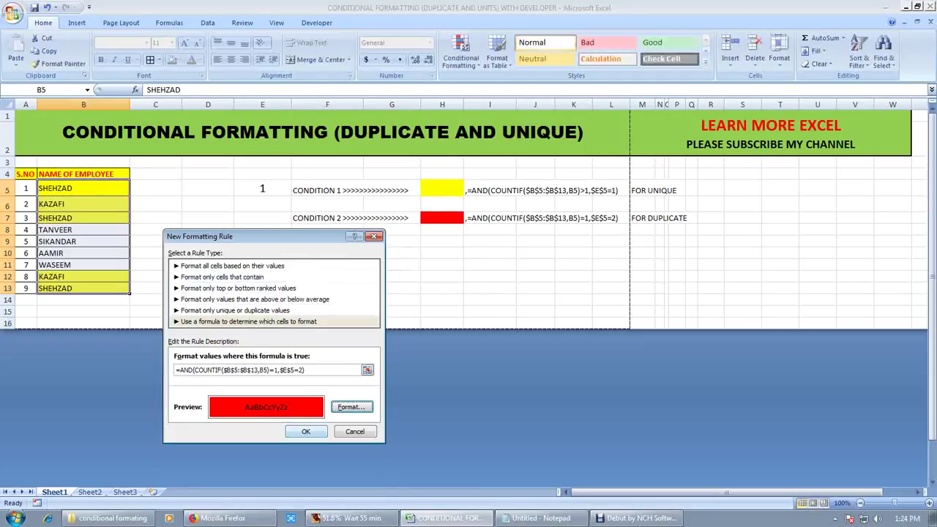
pyautogui.click(306, 432)
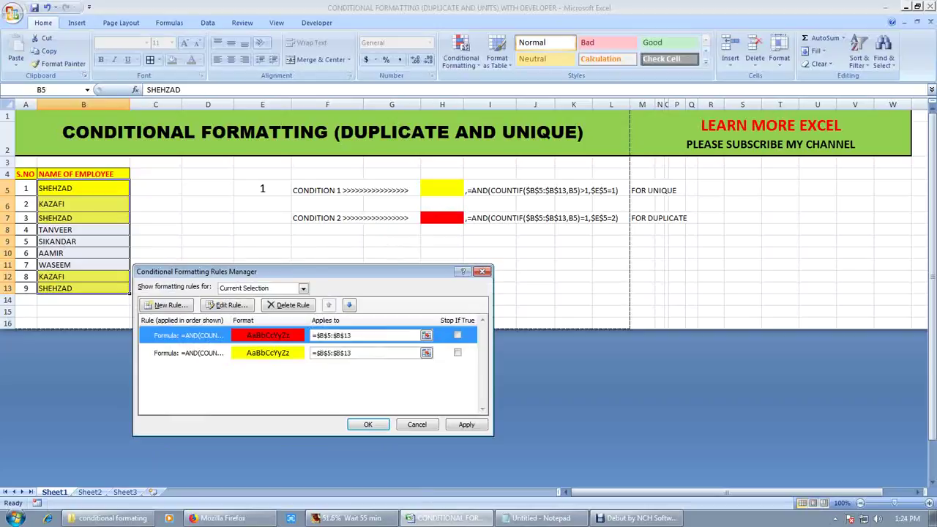
pyautogui.click(466, 425)
pyautogui.press('Return')
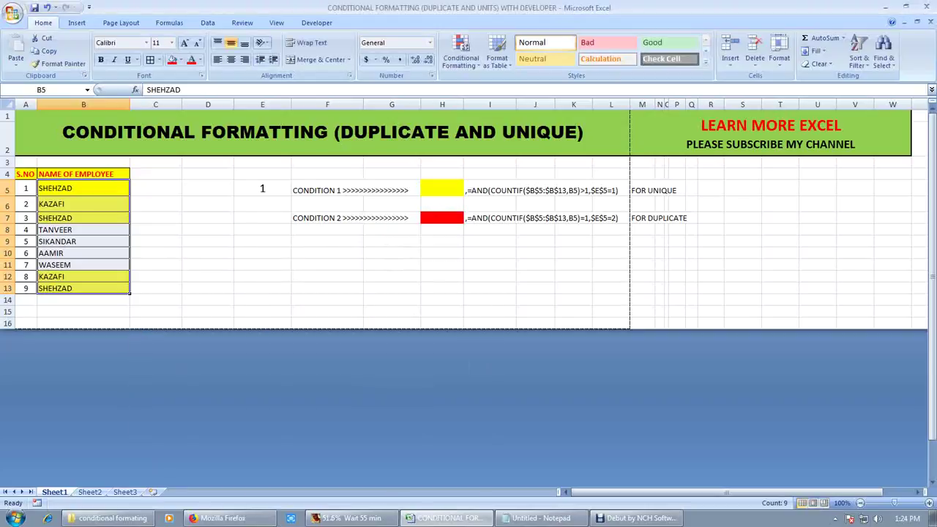
# Step: Set cell E5 to 2 to trigger the new rule
pyautogui.click(263, 188)
pyautogui.write('2')
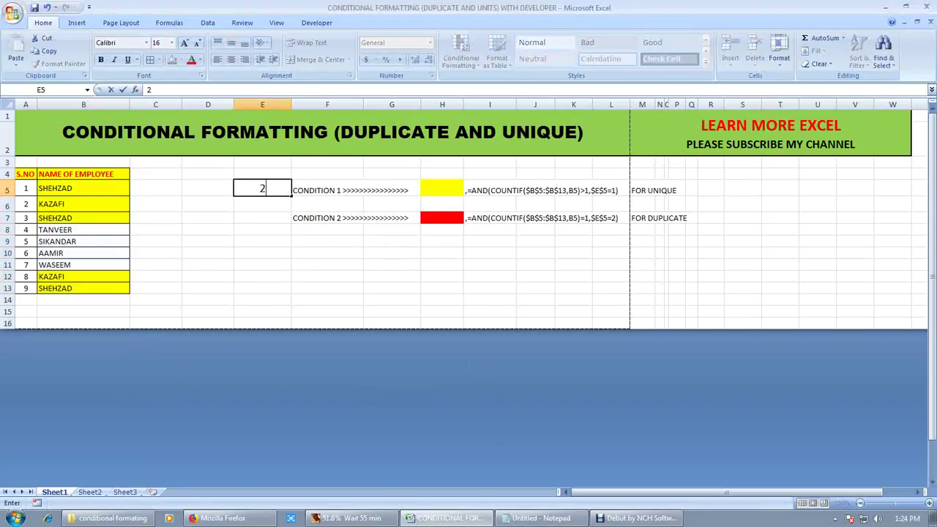
pyautogui.press('Return')
pyautogui.press('Up')
pyautogui.press('Left')
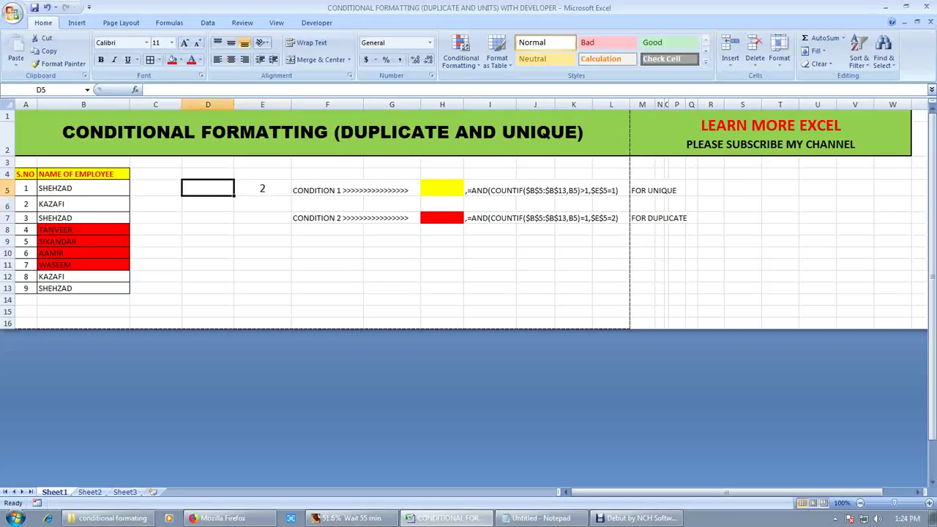
# Step: Go through the employee names in B8:B11 to check which ones the red rule highlights
pyautogui.press('Left')
pyautogui.press('Down')
pyautogui.press('Down')
pyautogui.press('Left')
pyautogui.press('Down')
pyautogui.hotkey('shift', 'Down')
pyautogui.hotkey('shift', 'Down')
pyautogui.hotkey('shift', 'Down')
pyautogui.press('Right')
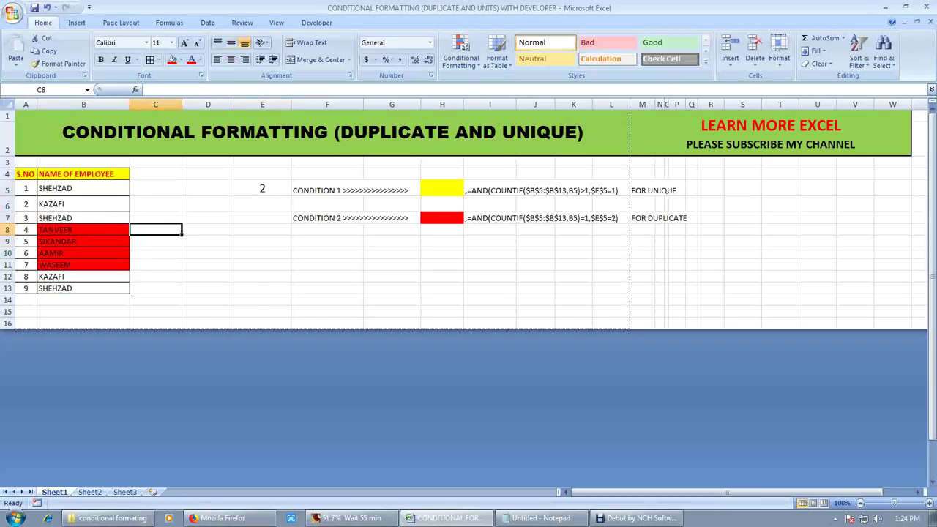
pyautogui.press('Left')
pyautogui.hotkey('shift', 'Down')
pyautogui.press('Up')
pyautogui.press('Up')
pyautogui.press('Up')
pyautogui.press('Right')
pyautogui.press('Right')
pyautogui.press('Right')
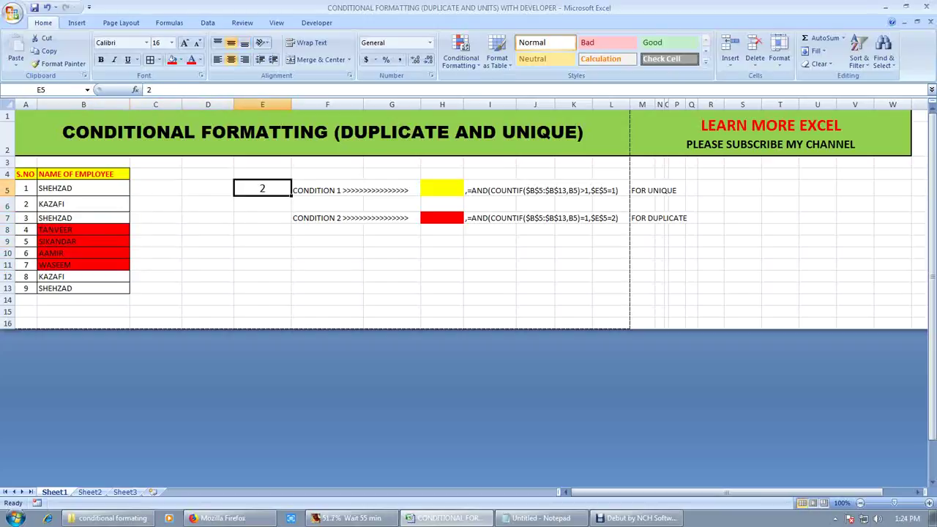
# Step: Review the condition 1 notes in row 5, comparing the colour and formula with the label in M5
pyautogui.press('Right')
pyautogui.press('Right')
pyautogui.press('Right')
pyautogui.press('Right')
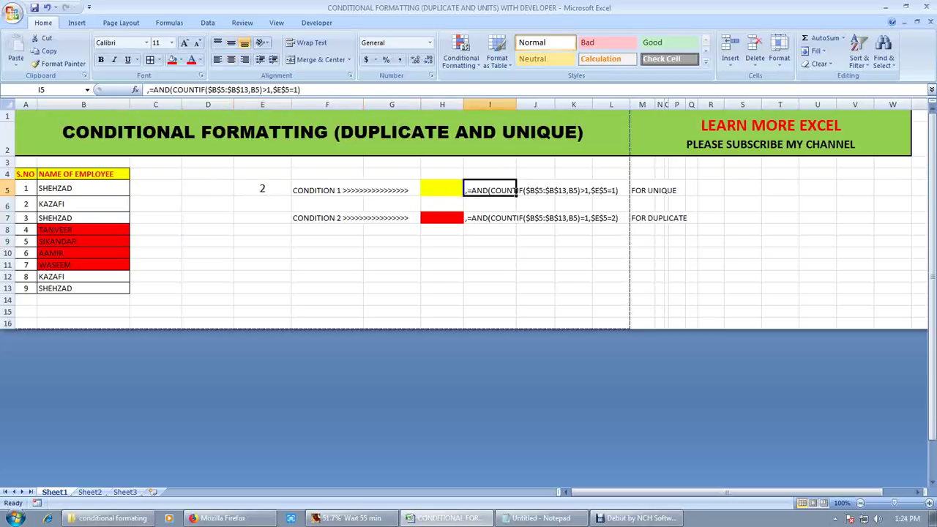
pyautogui.press('Left')
pyautogui.press('Left')
pyautogui.press('Right')
pyautogui.press('Right')
pyautogui.press('Right')
pyautogui.press('Right')
pyautogui.press('Right')
pyautogui.press('Right')
pyautogui.press('F2')
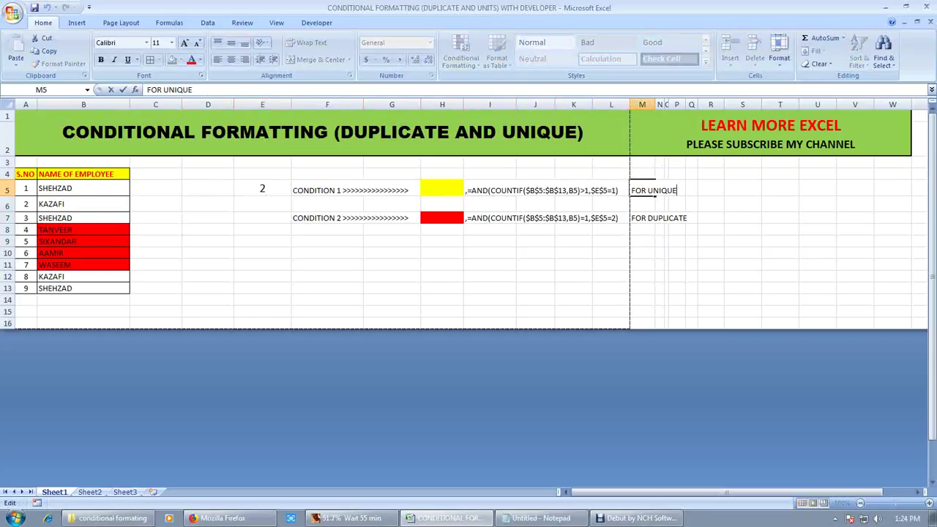
pyautogui.hotkey('ctrl', 'shift', 'Left')
pyautogui.press('Escape')
pyautogui.press('Down')
pyautogui.press('Down')
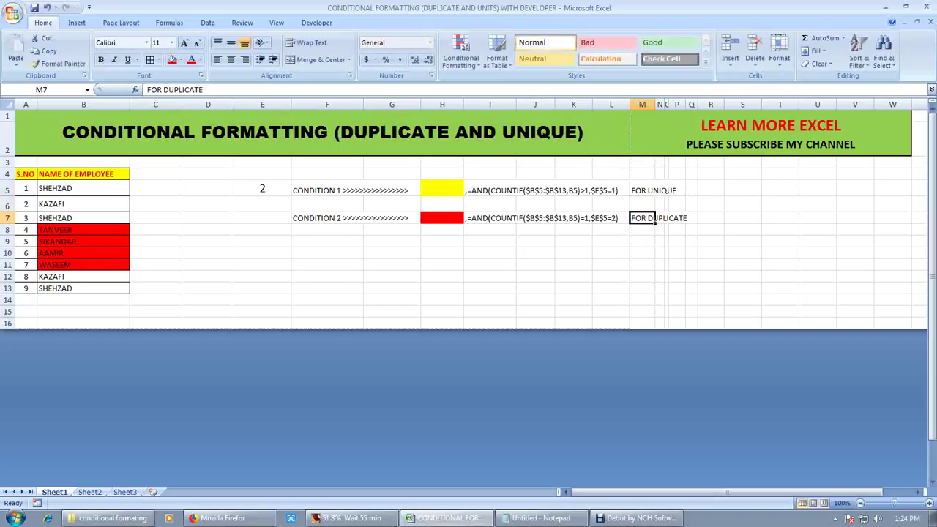
pyautogui.hotkey('ctrl', 'c')
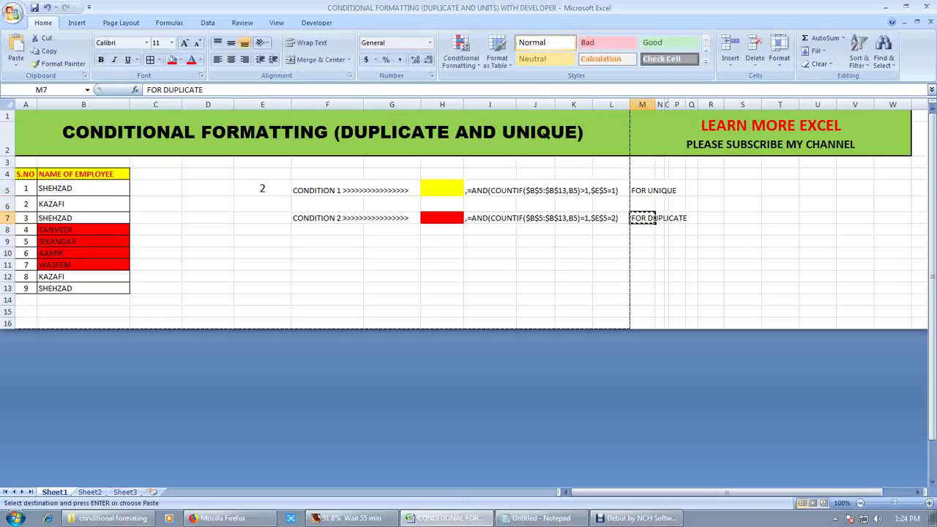
pyautogui.press('Up')
pyautogui.press('Up')
pyautogui.press('Down')
pyautogui.press('Down')
pyautogui.press('Escape')
# Step: Swap the condition labels so that M5 reads FOR DUPLICATE and M7 reads FOR UNIQUE
pyautogui.doubleClick(657, 190)
pyautogui.doubleClick(657, 191)
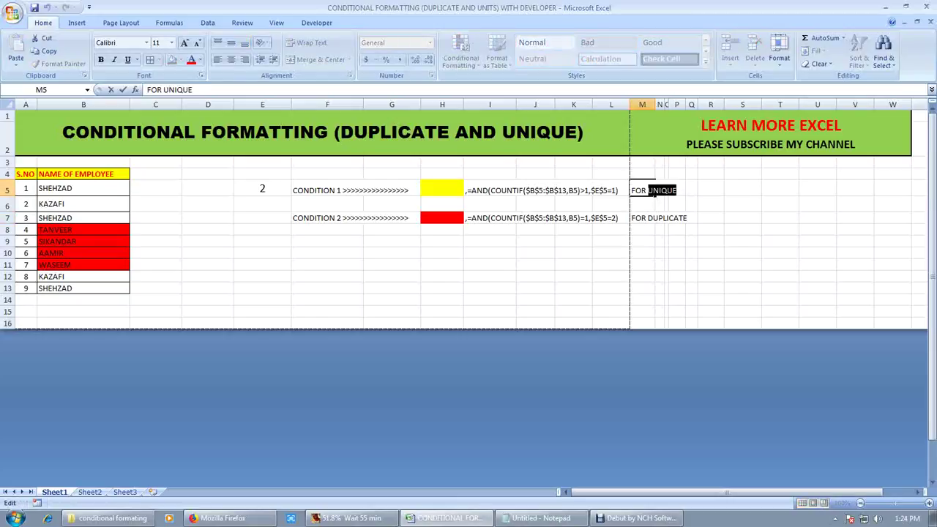
pyautogui.write('DUPLICATE')
pyautogui.doubleClick(657, 218)
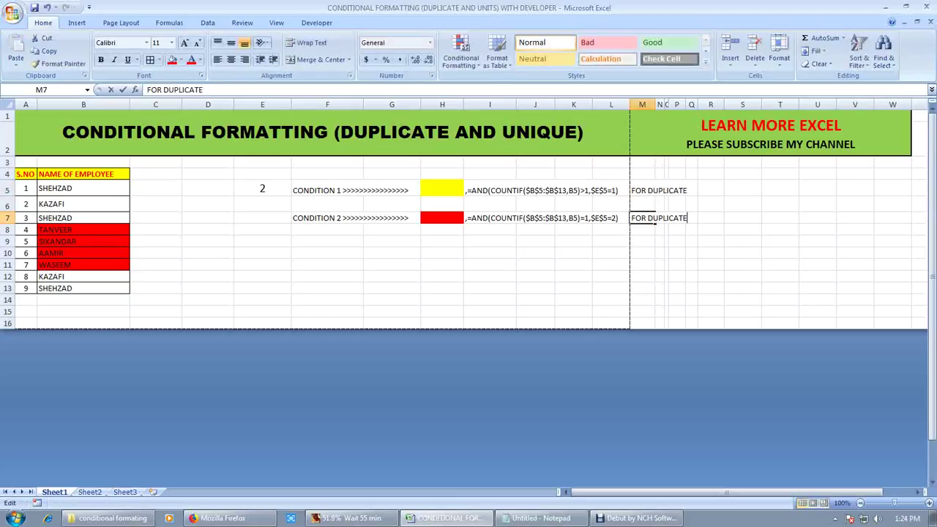
pyautogui.doubleClick(656, 218)
pyautogui.write('UNIQUE')
pyautogui.press('Return')
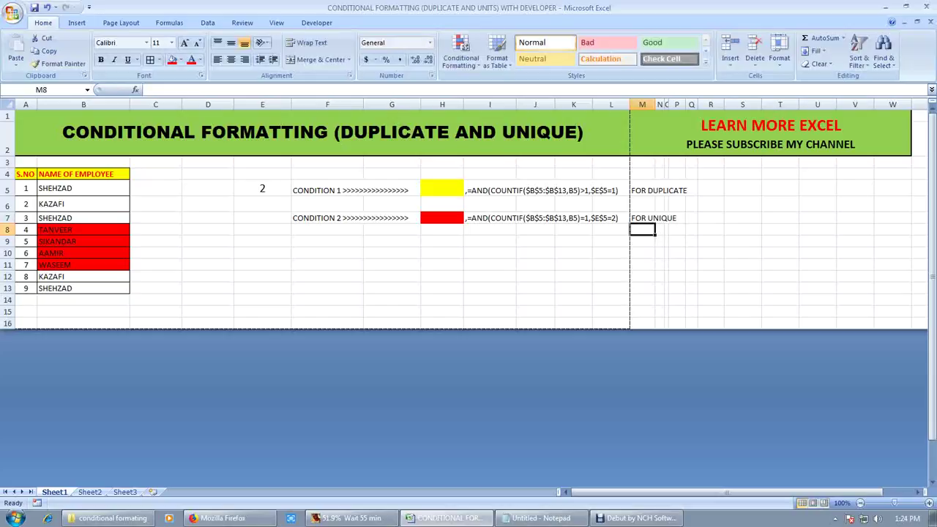
# Step: Test both rules by switching cell E5 between 1 and 2, stopping at 2, and check the name list
pyautogui.click(262, 189)
pyautogui.write('1')
pyautogui.press('Return')
pyautogui.press('Up')
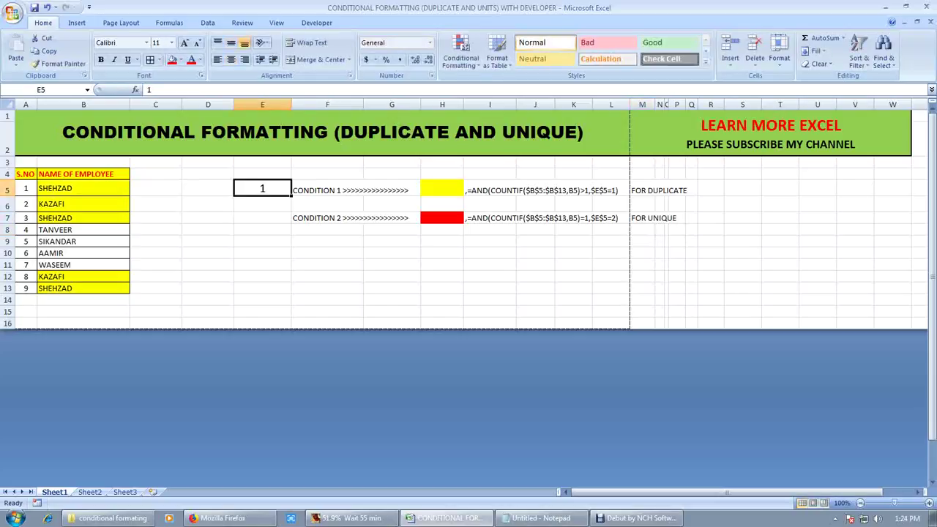
pyautogui.write('2')
pyautogui.press('Return')
pyautogui.press('Up')
pyautogui.write('1')
pyautogui.press('Return')
pyautogui.press('Up')
pyautogui.write('2')
pyautogui.press('Return')
pyautogui.press('Up')
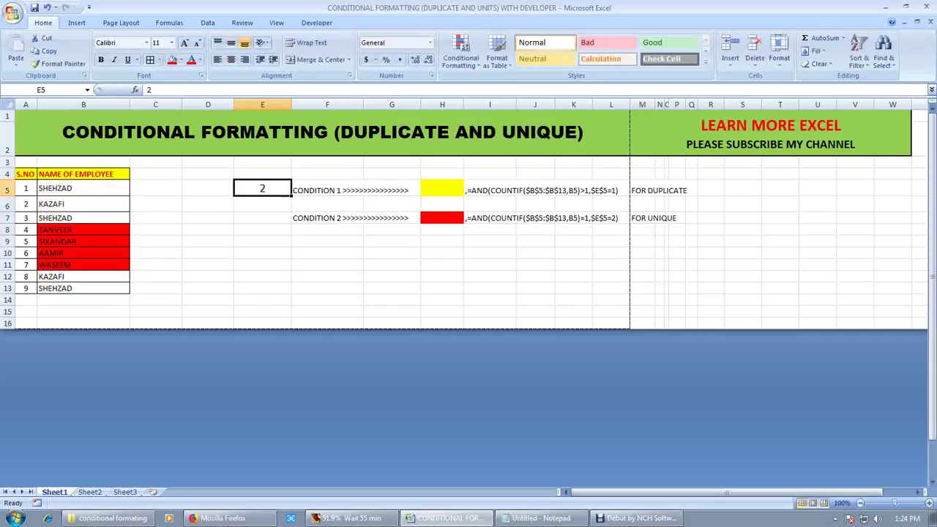
# Step: Switch cell E5 between 1 and 2 again and leave it set to 1
pyautogui.press('Left')
pyautogui.press('Right')
pyautogui.write('1')
pyautogui.press('Return')
pyautogui.press('Up')
pyautogui.write('2')
pyautogui.press('Return')
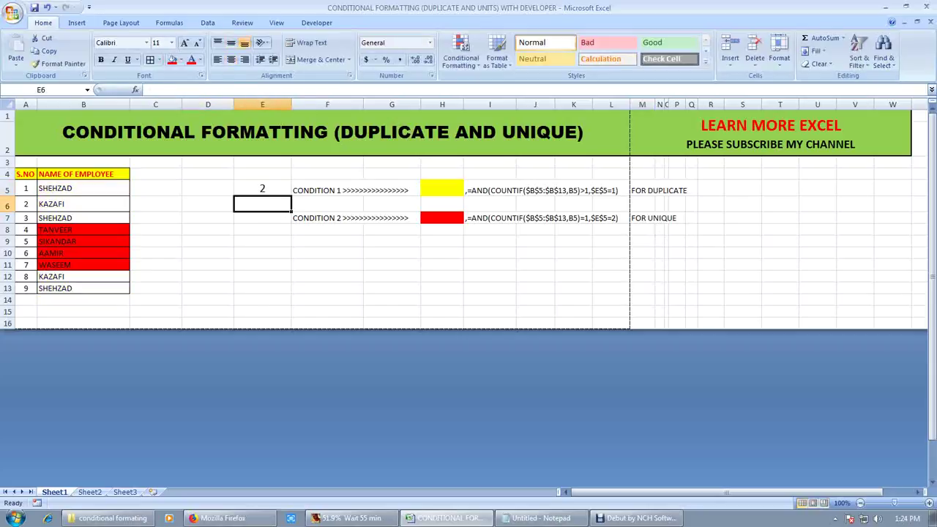
pyautogui.press('Up')
pyautogui.write('1')
pyautogui.press('Return')
pyautogui.press('Up')
pyautogui.press('Left')
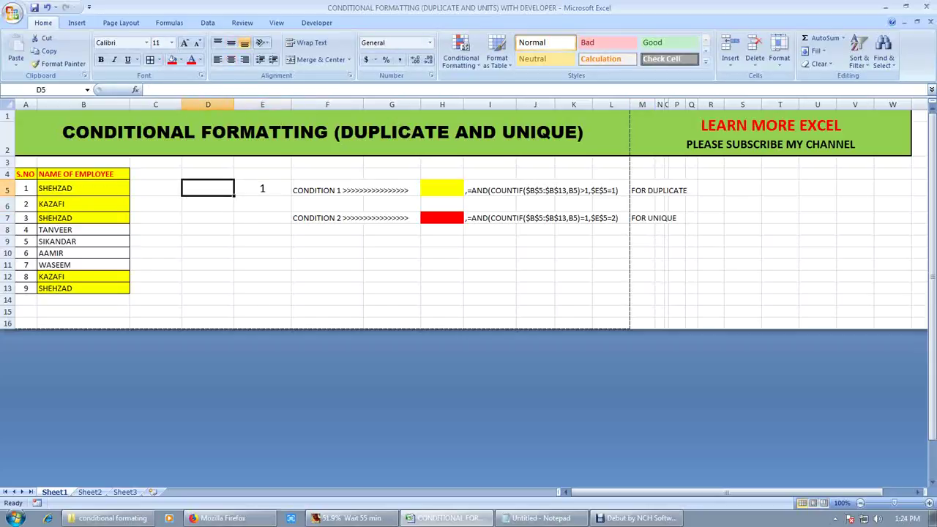
# Step: Display the Form and ActiveX controls available for insertion
pyautogui.click(317, 22)
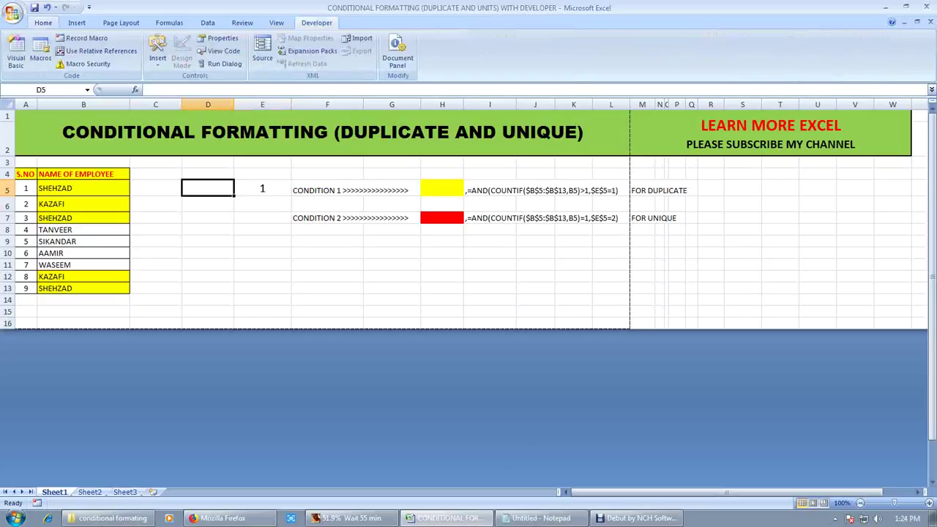
pyautogui.click(158, 53)
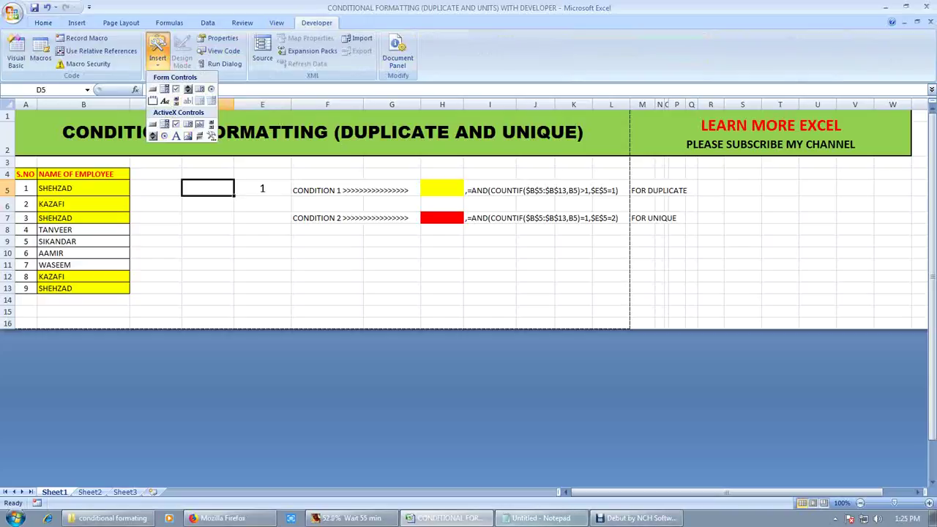
# Step: Switch to Notepad, add the line "iF YOU WANNA WORKING WITH DEVELOPER ...." and return to the Excel workbook
pyautogui.click(540, 518)
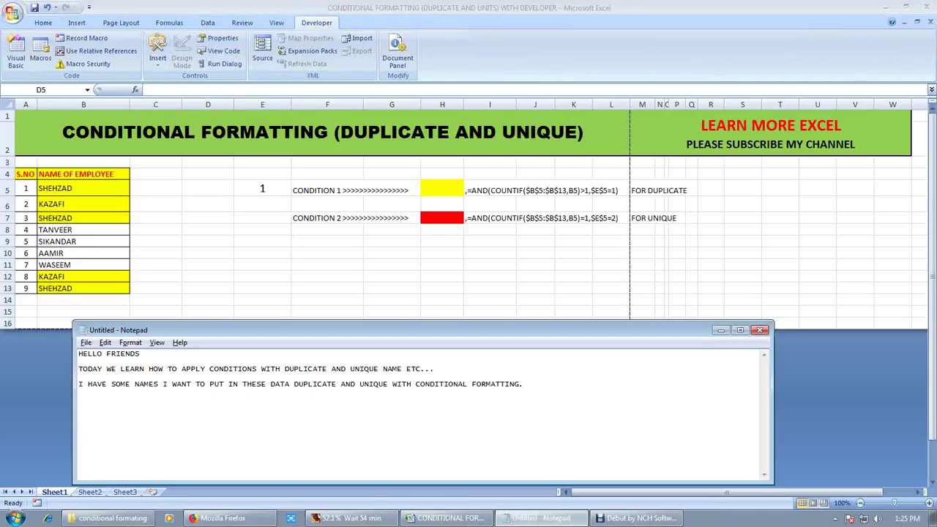
pyautogui.write('iF')
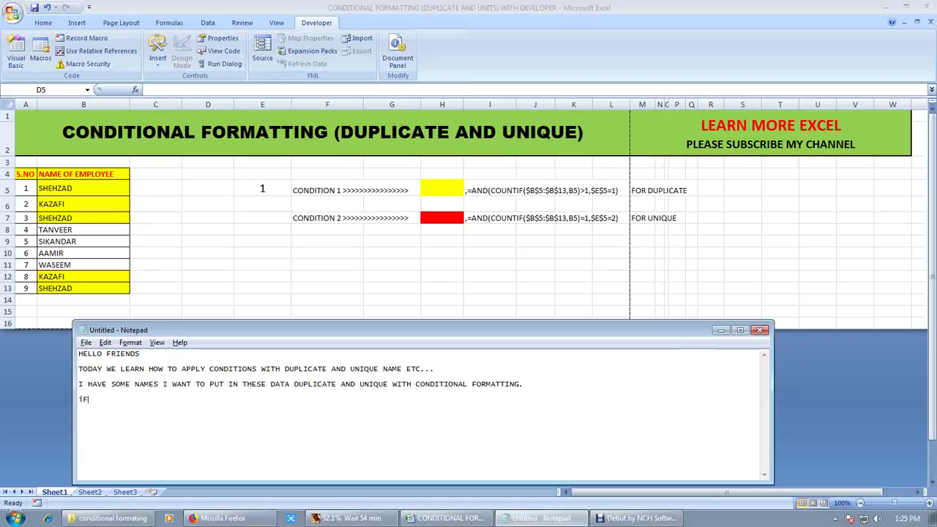
pyautogui.write(' YOU WANNA')
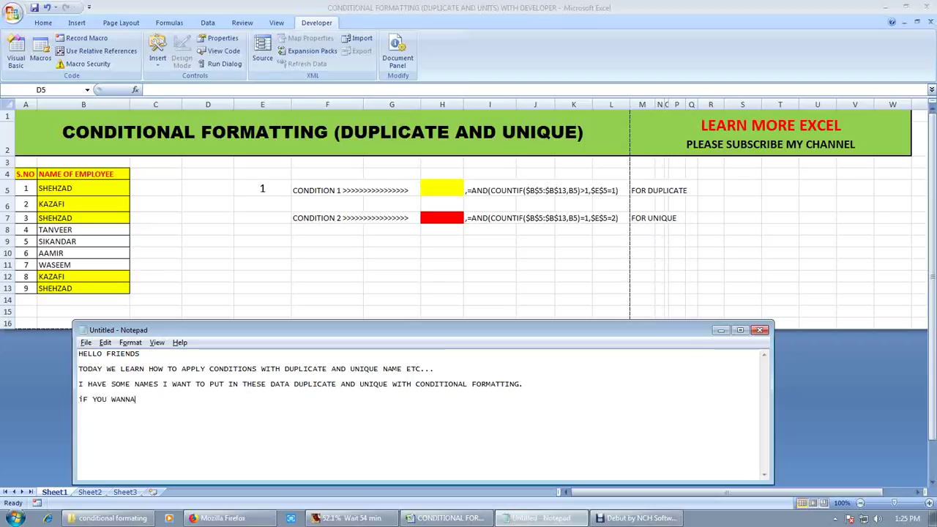
pyautogui.write(' WORKING WITH')
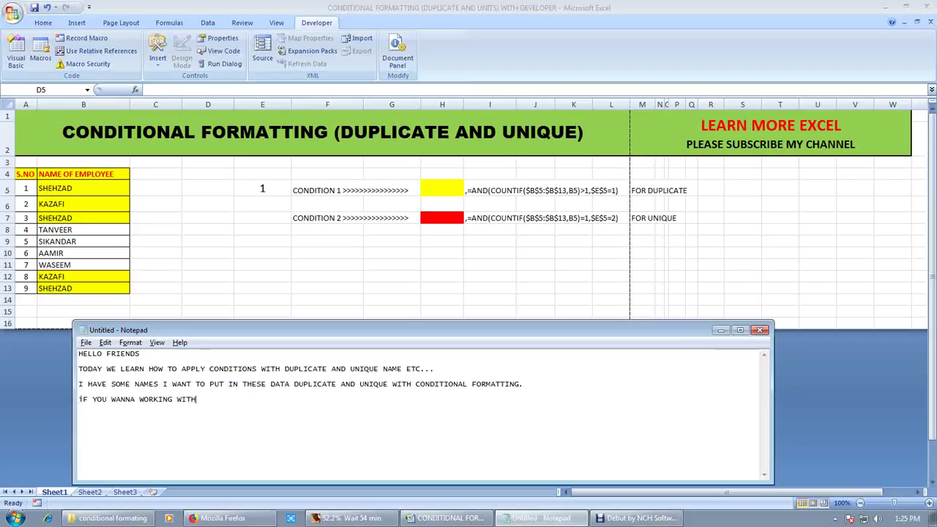
pyautogui.write(' DEVELOPER')
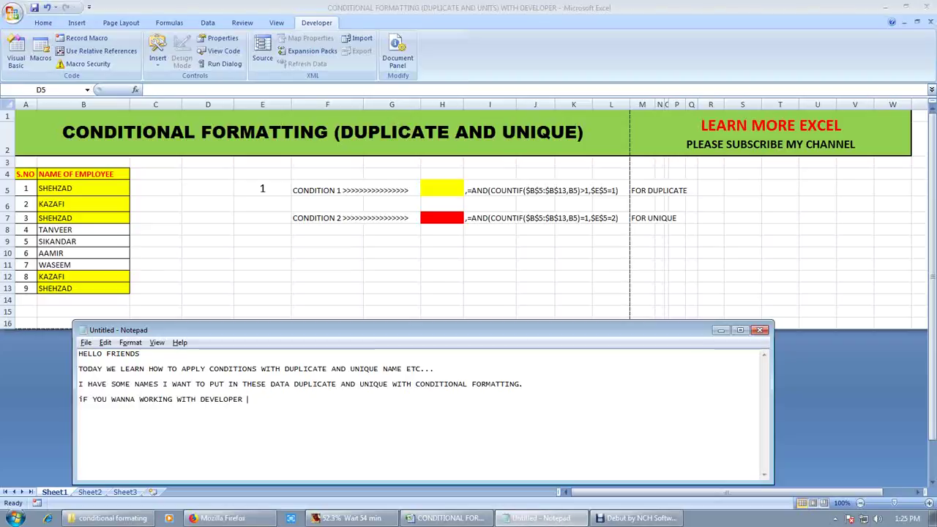
pyautogui.write('....')
pyautogui.hotkey('alt', 'Tab')
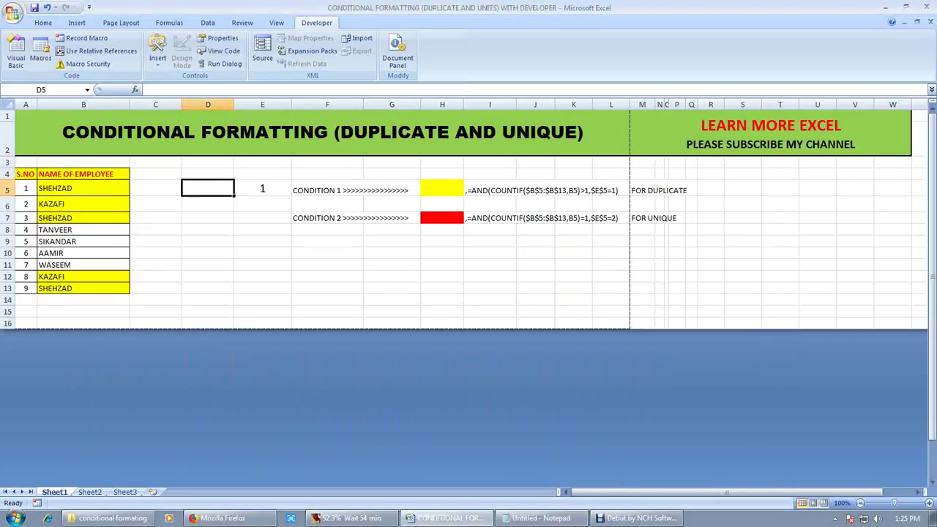
# Step: Insert an ActiveX option button and place it over the empty cells between the name list and E5
pyautogui.click(158, 55)
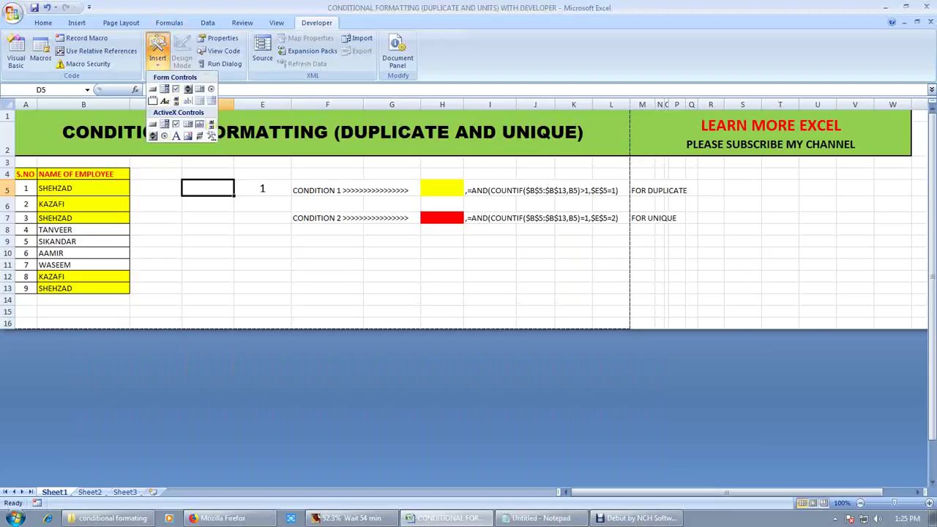
pyautogui.click(164, 135)
pyautogui.click(164, 138)
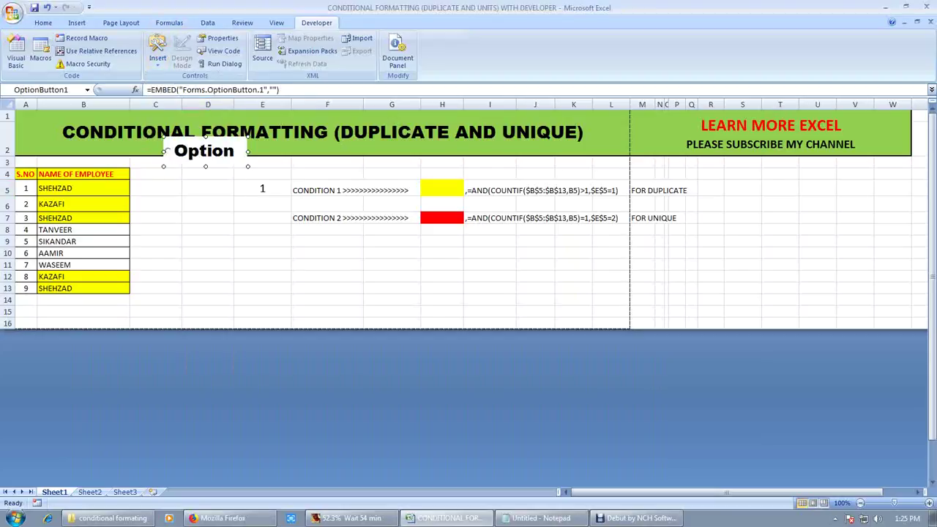
pyautogui.moveTo(205, 151); pyautogui.dragTo(255, 209)
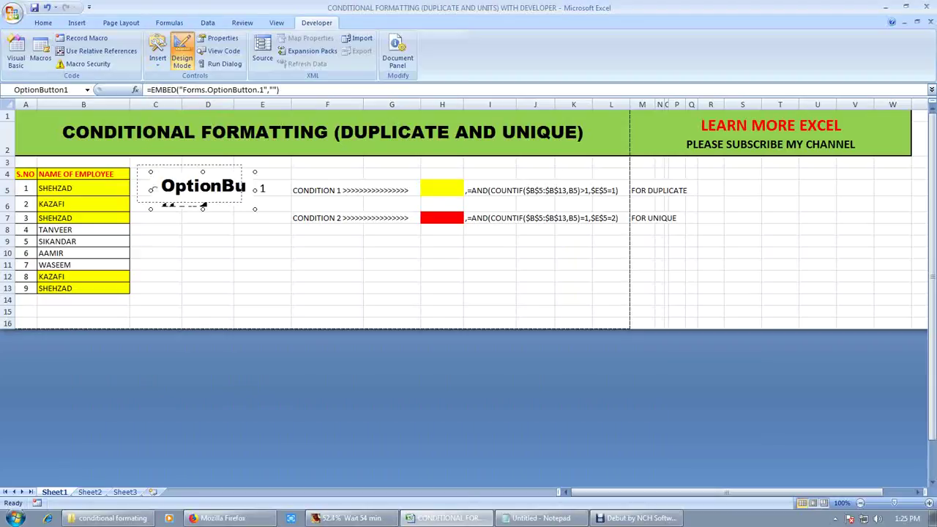
pyautogui.doubleClick(203, 189)
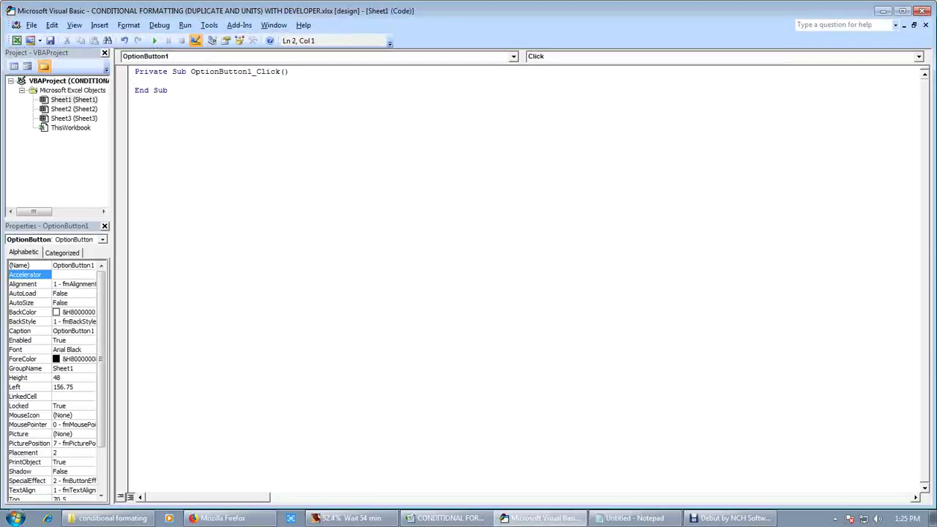
pyautogui.click(925, 24)
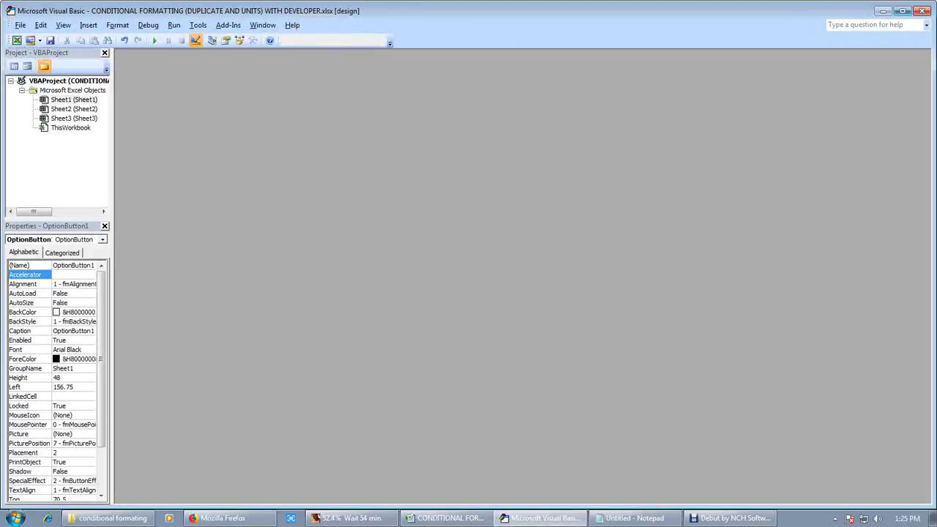
pyautogui.click(922, 10)
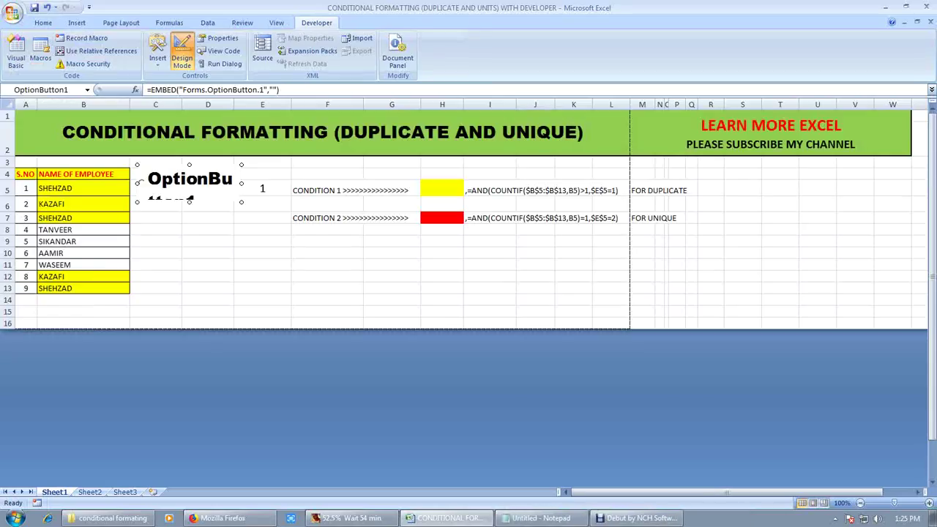
# Step: Try to relabel the ActiveX option button by replacing its embed formula with =DUPLICATE
pyautogui.rightClick(199, 184)
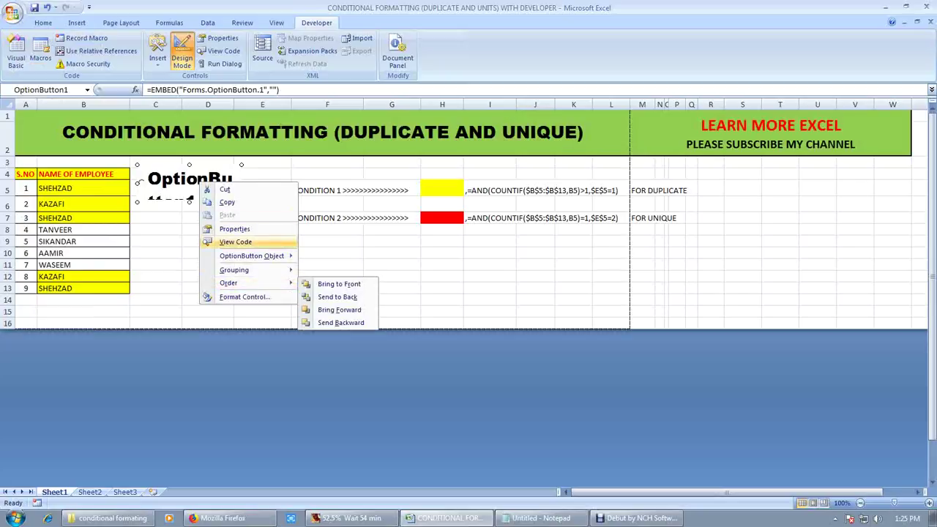
pyautogui.click(206, 176)
pyautogui.press('F2')
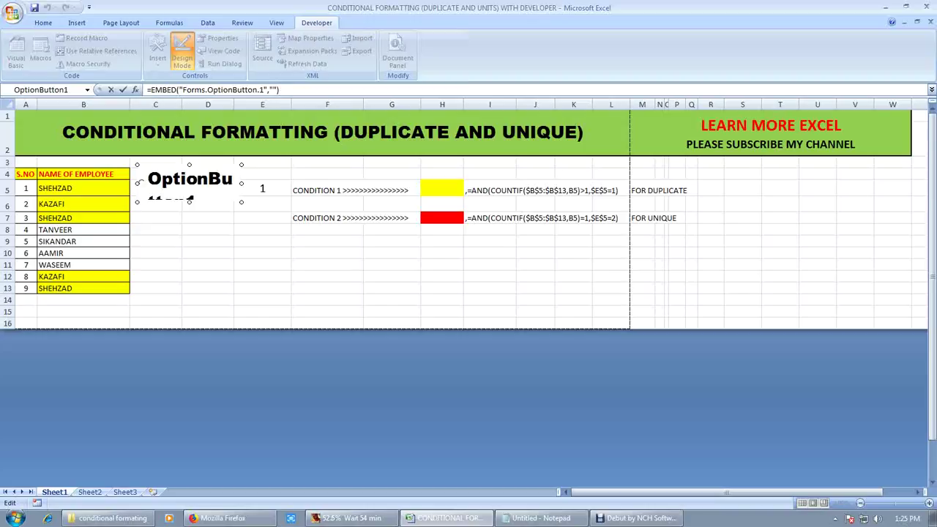
pyautogui.moveTo(281, 90); pyautogui.dragTo(152, 90)
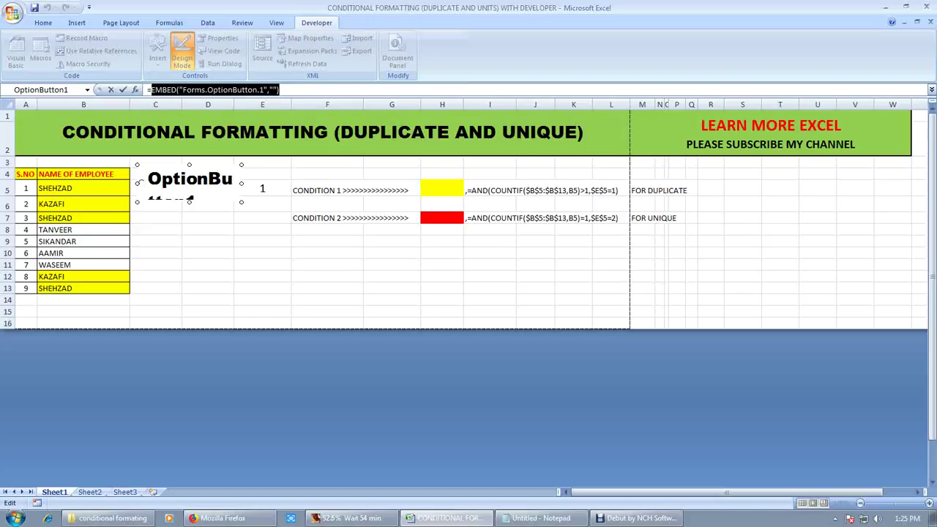
pyautogui.write('DUPLICATE')
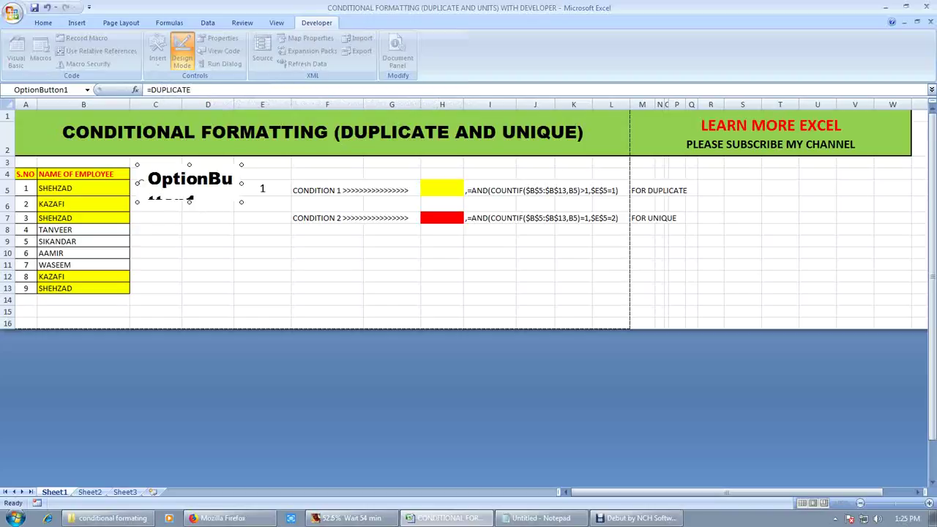
pyautogui.press('Return')
pyautogui.click(208, 253)
pyautogui.click(190, 180)
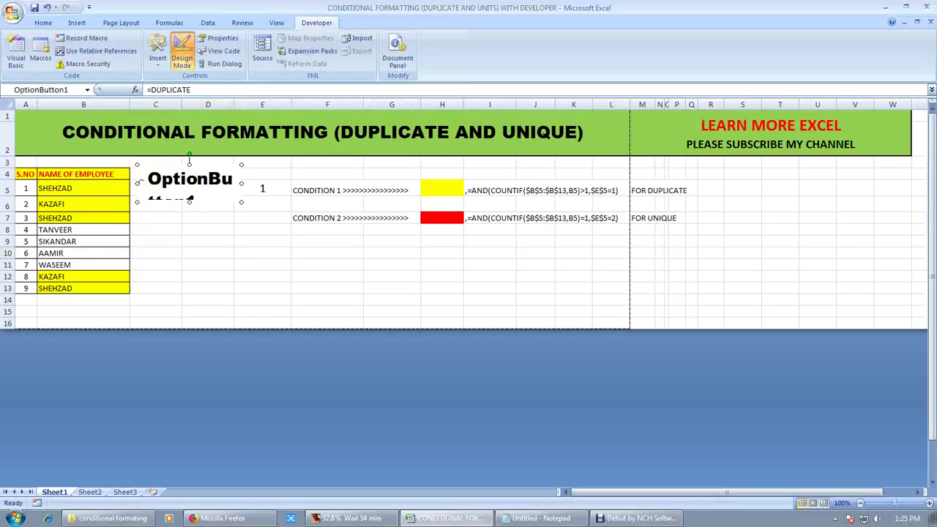
# Step: Enlarge the ActiveX option button across columns C to E down to row 10 and delete it from the sheet
pyautogui.moveTo(189, 202); pyautogui.dragTo(189, 221)
pyautogui.moveTo(241, 192); pyautogui.dragTo(288, 192)
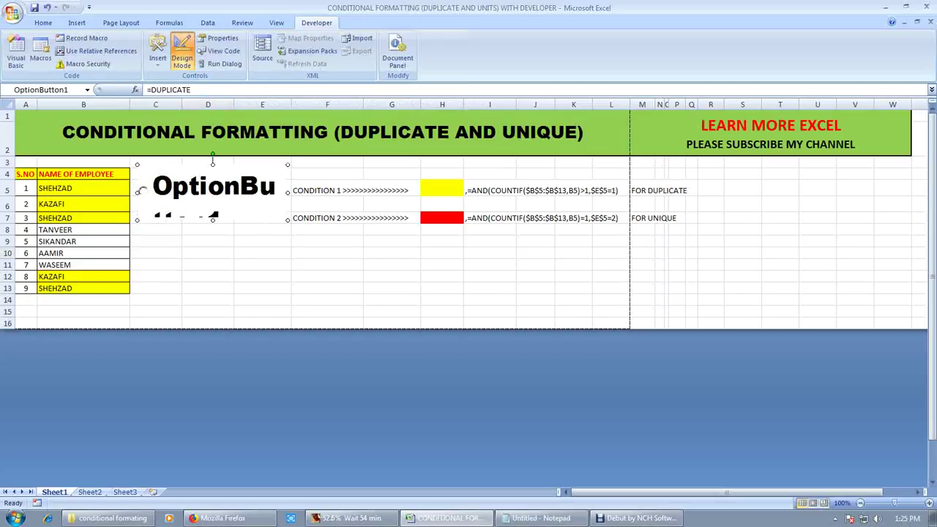
pyautogui.moveTo(213, 220); pyautogui.dragTo(213, 252)
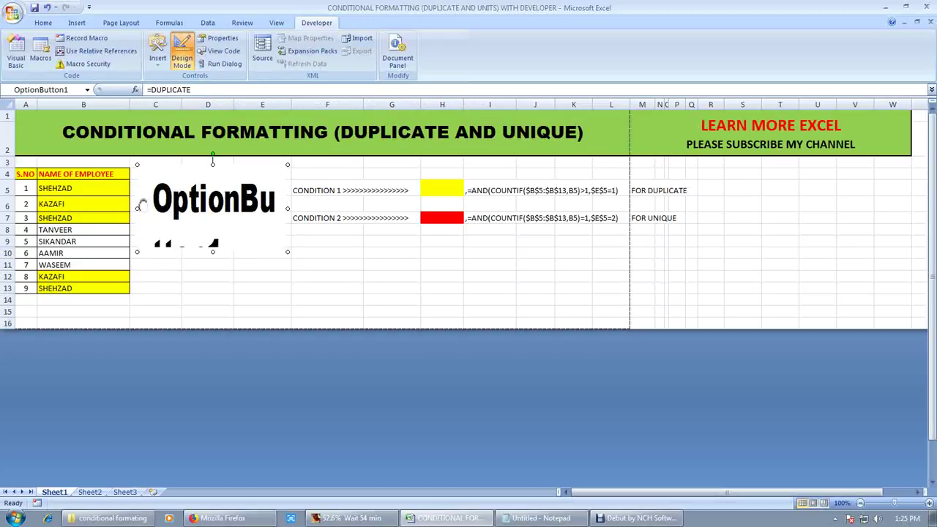
pyautogui.click(207, 253)
pyautogui.click(156, 188)
# Step: Insert a Form Controls option button over cells C5:D5 and change its caption to DUPLICATE
pyautogui.click(157, 57)
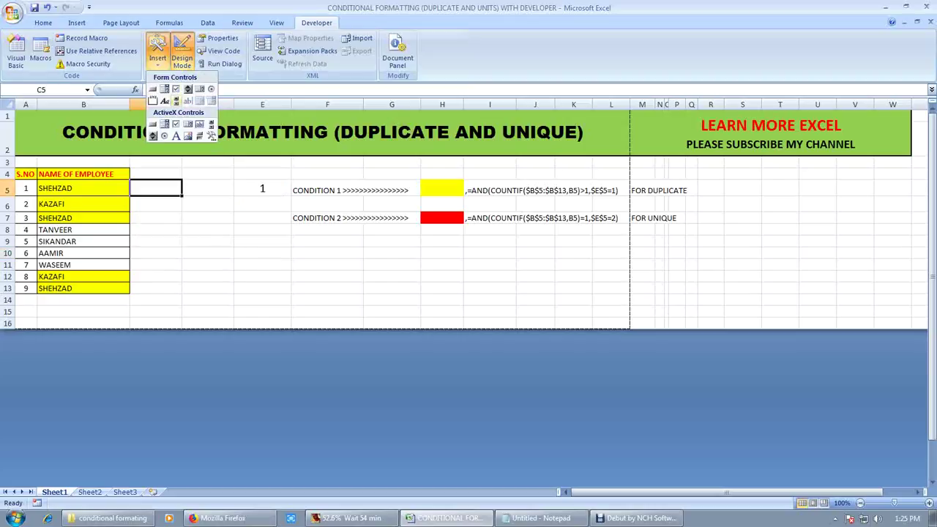
pyautogui.click(211, 88)
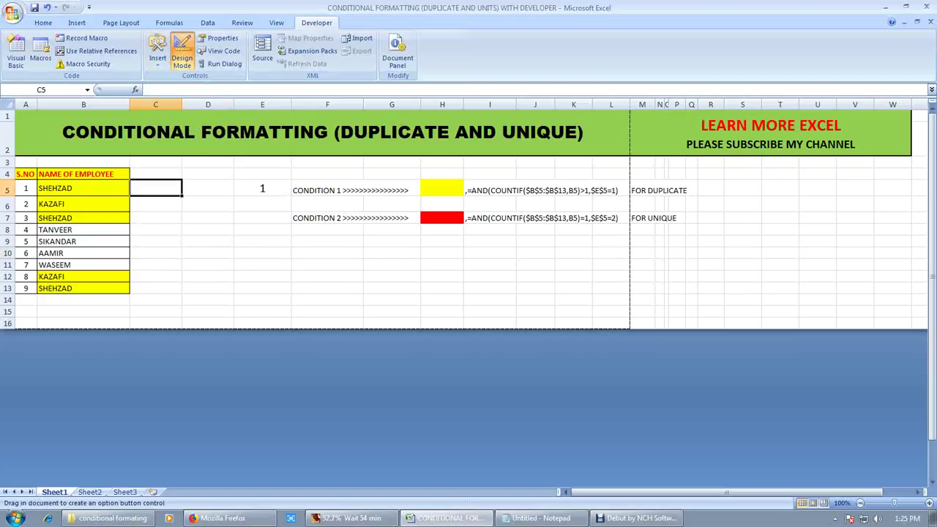
pyautogui.moveTo(194, 235)
pyautogui.mouseDown()
pyautogui.moveTo(258, 259)
pyautogui.moveTo(200, 191)
pyautogui.mouseUp()
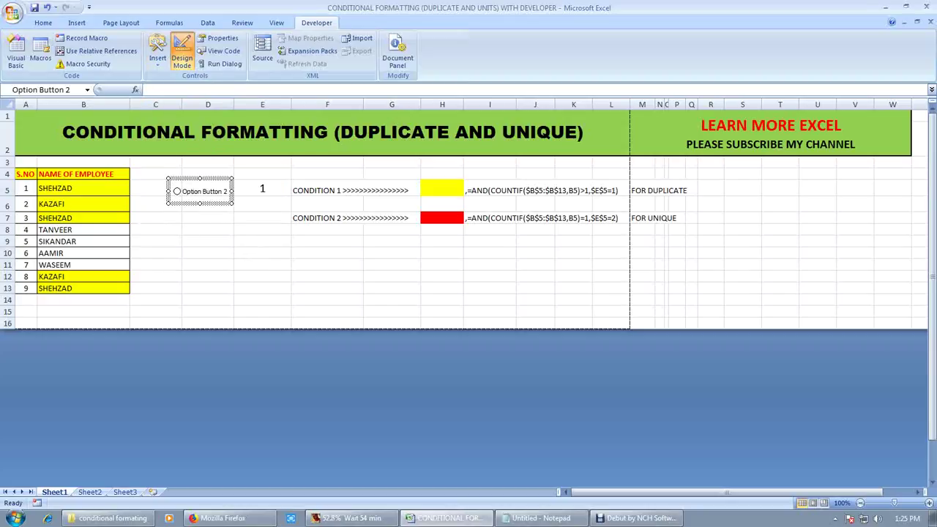
pyautogui.click(201, 192)
pyautogui.moveTo(182, 191); pyautogui.dragTo(228, 191)
pyautogui.write('DUPLICATE')
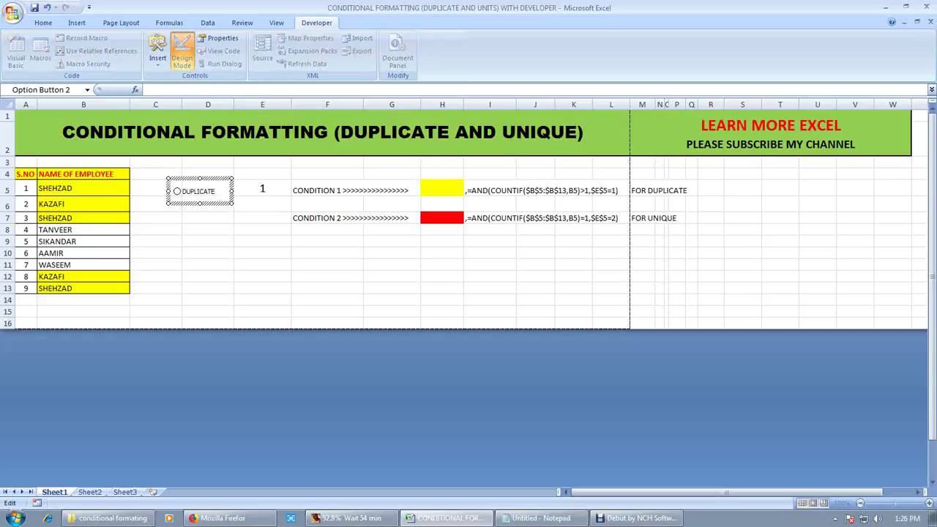
pyautogui.click(208, 218)
# Step: Link the DUPLICATE option button to cell $E$5 and switch the option on
pyautogui.rightClick(196, 190)
pyautogui.click(241, 292)
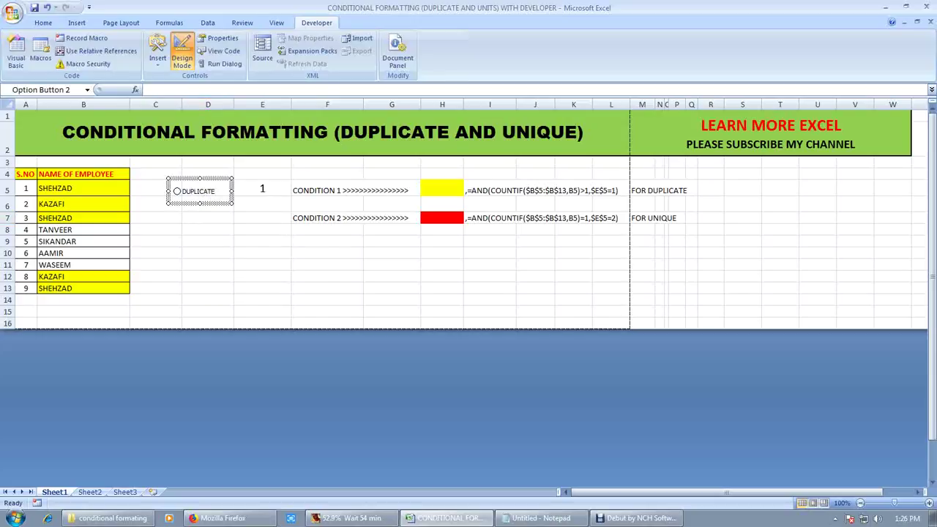
pyautogui.click(148, 157)
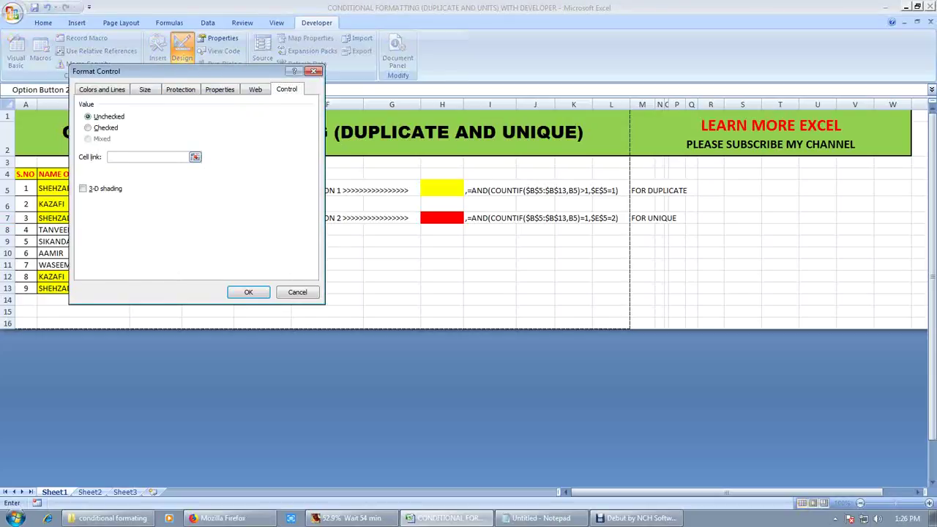
pyautogui.click(287, 89)
pyautogui.moveTo(147, 71); pyautogui.dragTo(486, 134)
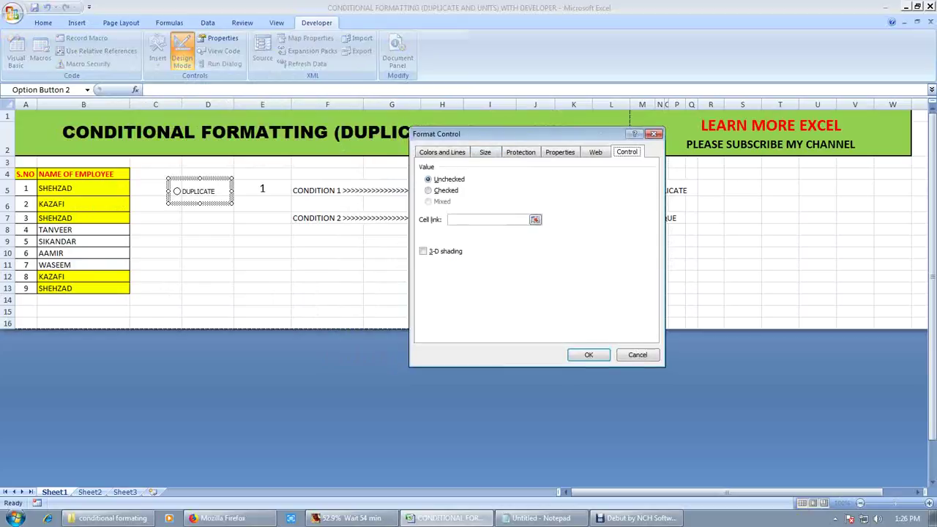
pyautogui.click(488, 220)
pyautogui.click(262, 189)
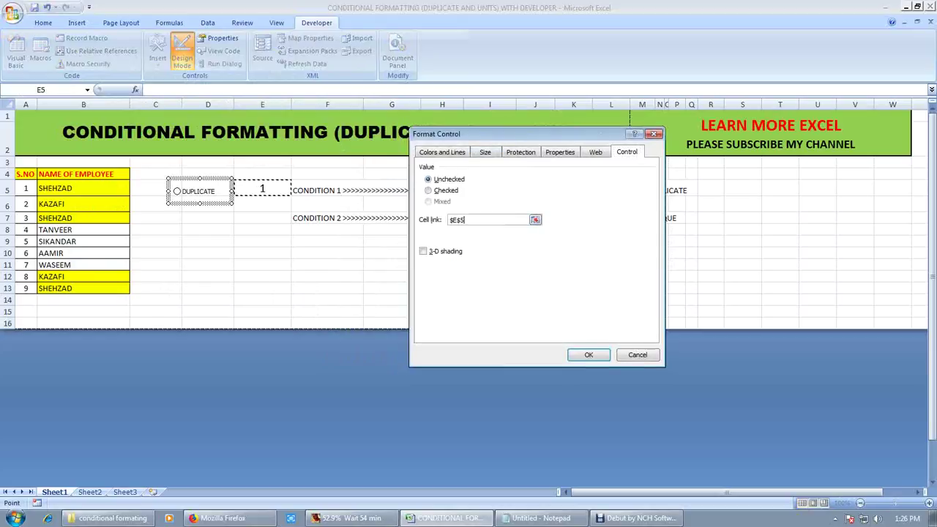
pyautogui.press('Return')
pyautogui.click(209, 208)
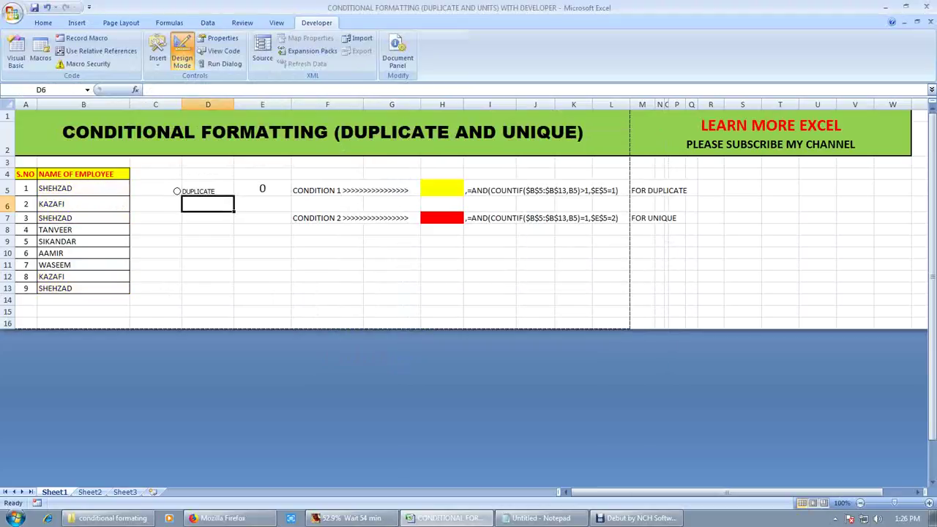
pyautogui.click(194, 191)
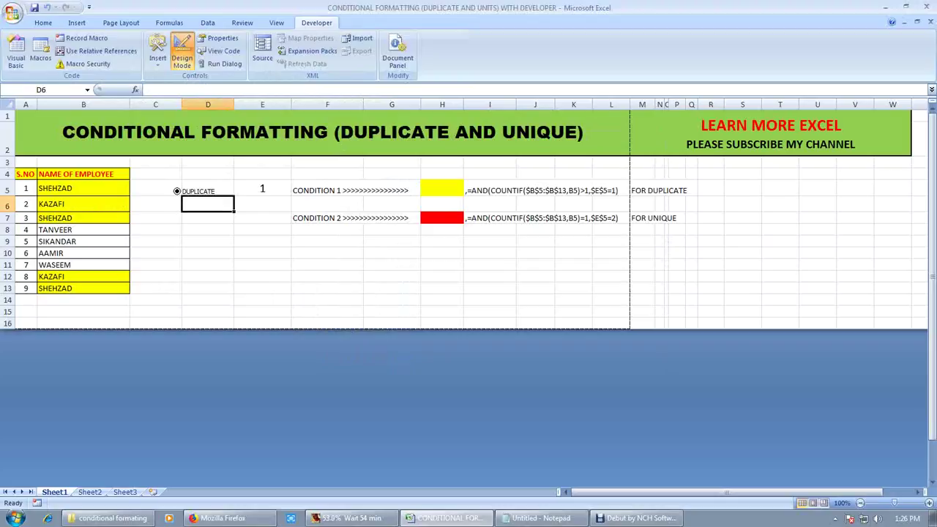
# Step: Copy the DUPLICATE option button and paste the copy below the original, around rows 7 and 8
pyautogui.rightClick(199, 190)
pyautogui.press('Escape')
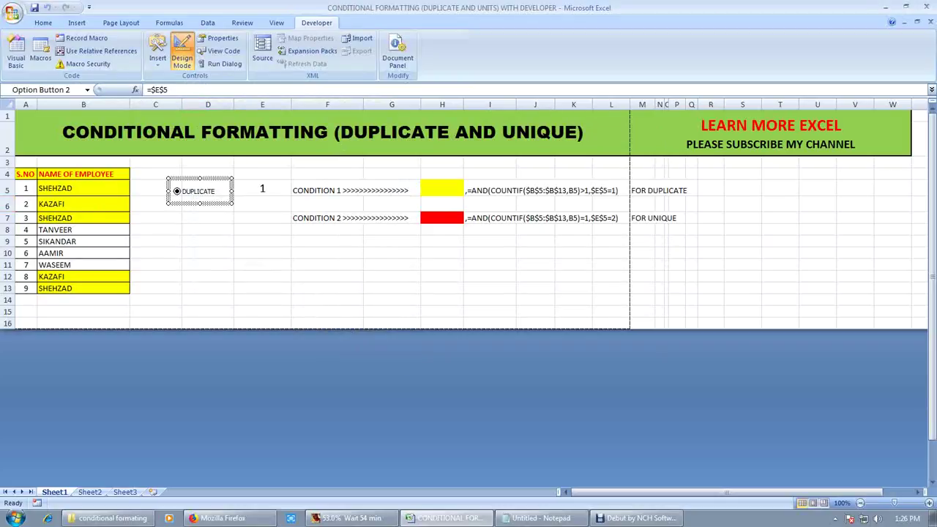
pyautogui.rightClick(185, 205)
pyautogui.rightClick(182, 194)
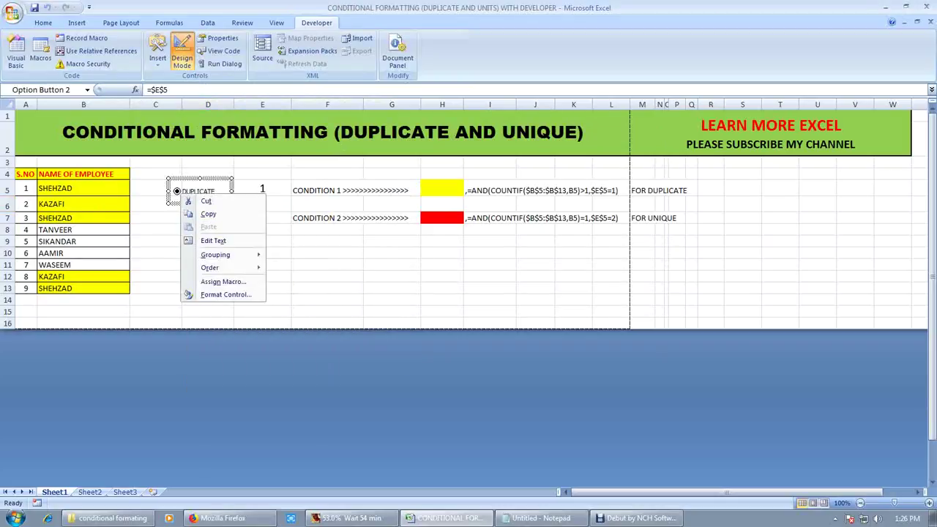
pyautogui.click(208, 214)
pyautogui.click(208, 229)
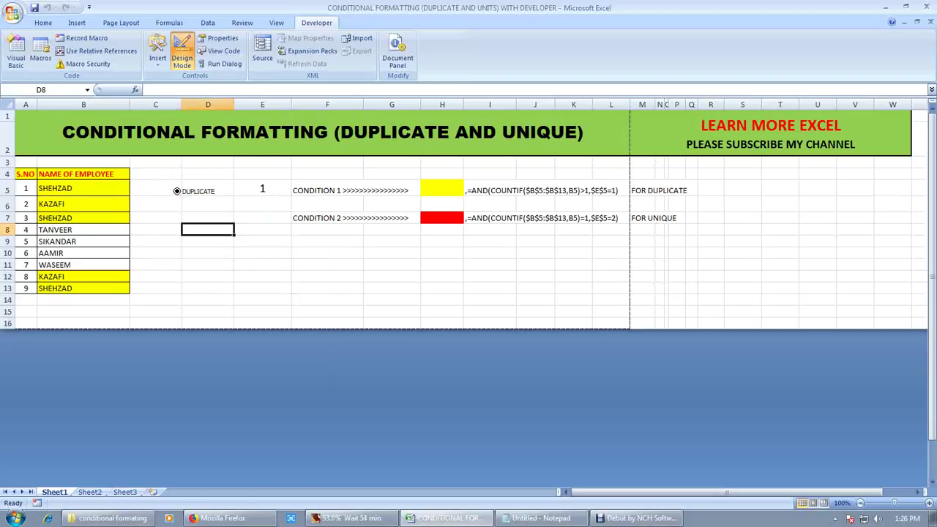
pyautogui.rightClick(179, 221)
pyautogui.click(207, 255)
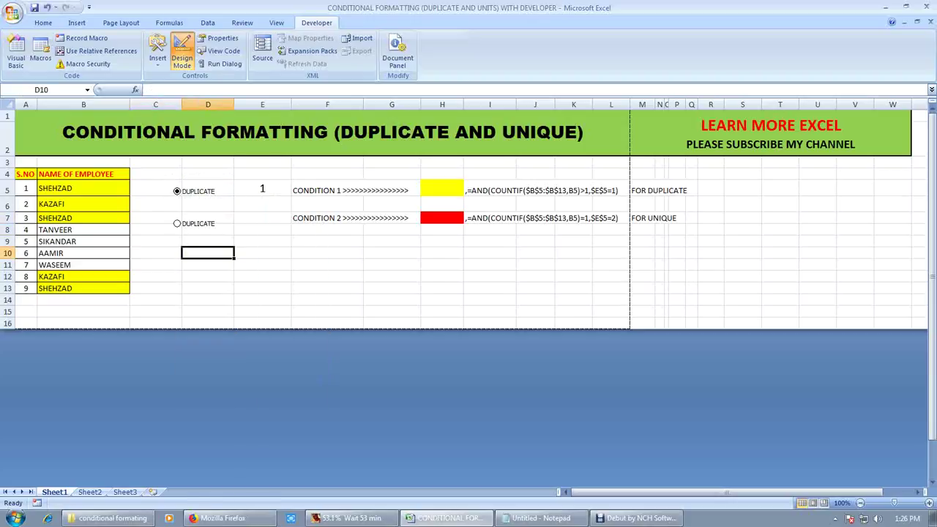
# Step: Nudge the copied option button up to row 6 so it sits directly beneath and aligned with the first one
pyautogui.rightClick(199, 222)
pyautogui.press('Escape')
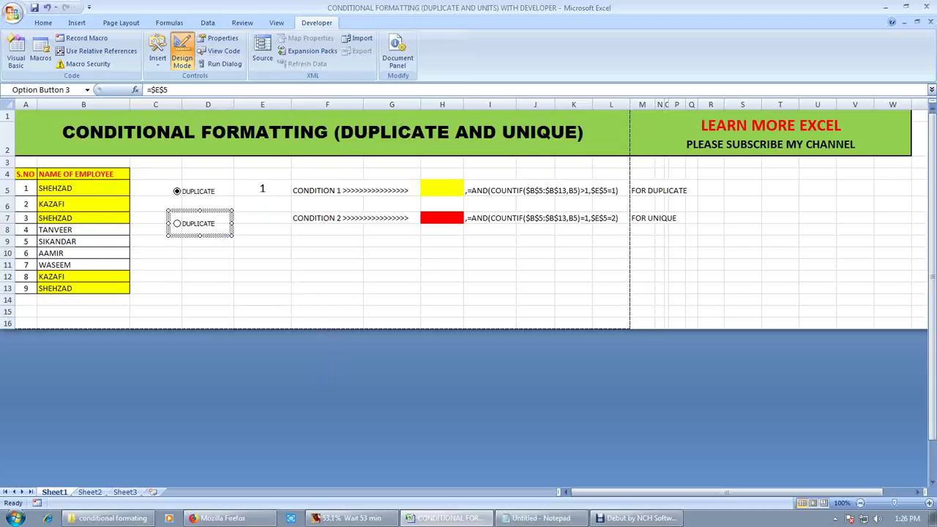
pyautogui.press('Left')
pyautogui.press('Up')
pyautogui.press('Up')
pyautogui.press('Up')
pyautogui.press('Up')
pyautogui.press('Up')
pyautogui.press('Up')
pyautogui.press('Up')
pyautogui.press('Up')
pyautogui.press('Up')
pyautogui.press('Up')
pyautogui.press('Up')
pyautogui.press('Up')
pyautogui.press('Up')
pyautogui.press('Up')
pyautogui.press('Up')
pyautogui.press('Up')
pyautogui.press('Up')
pyautogui.press('Up')
pyautogui.press('Up')
pyautogui.press('Up')
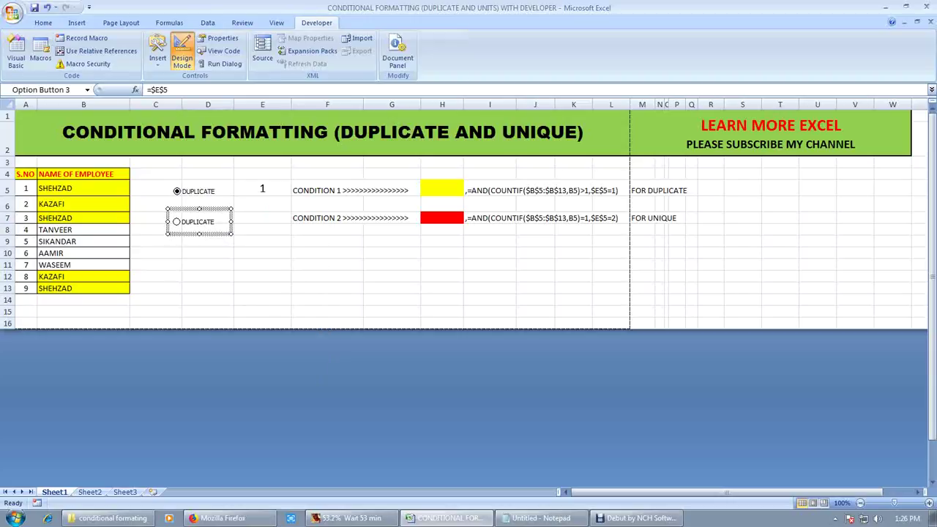
pyautogui.press('Up')
pyautogui.press('Up')
pyautogui.press('Right')
pyautogui.press('Right')
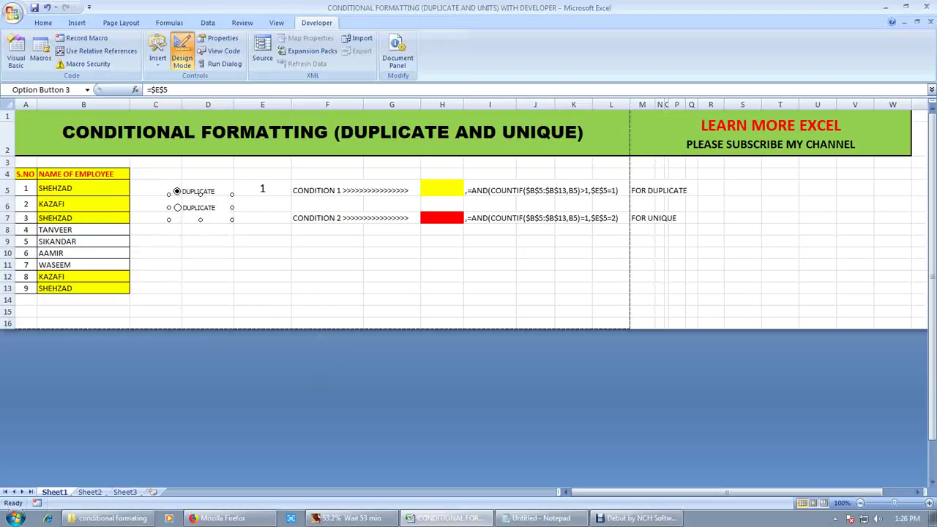
# Step: Change the caption of the lower option button to UNIQUE
pyautogui.click(205, 208)
pyautogui.hotkey('ctrl', 'a')
pyautogui.write('U')
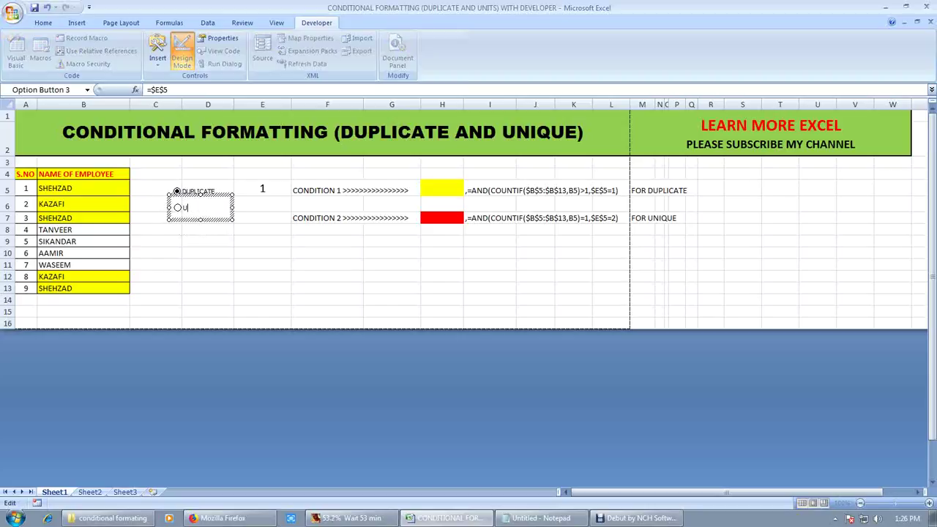
pyautogui.write('NIQUE')
pyautogui.press('Escape')
# Step: Check the cell link in the UNIQUE option button's control settings
pyautogui.rightClick(210, 215)
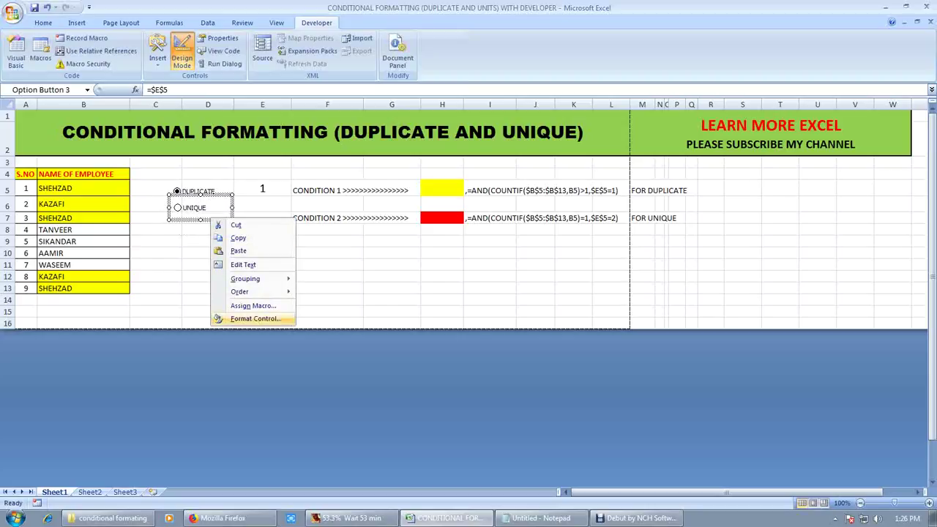
pyautogui.click(249, 320)
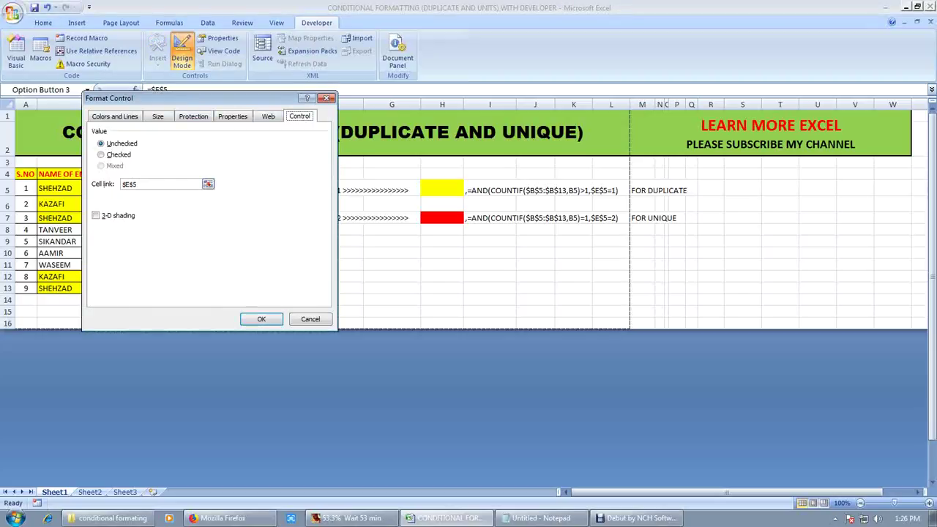
pyautogui.moveTo(183, 98); pyautogui.dragTo(468, 165)
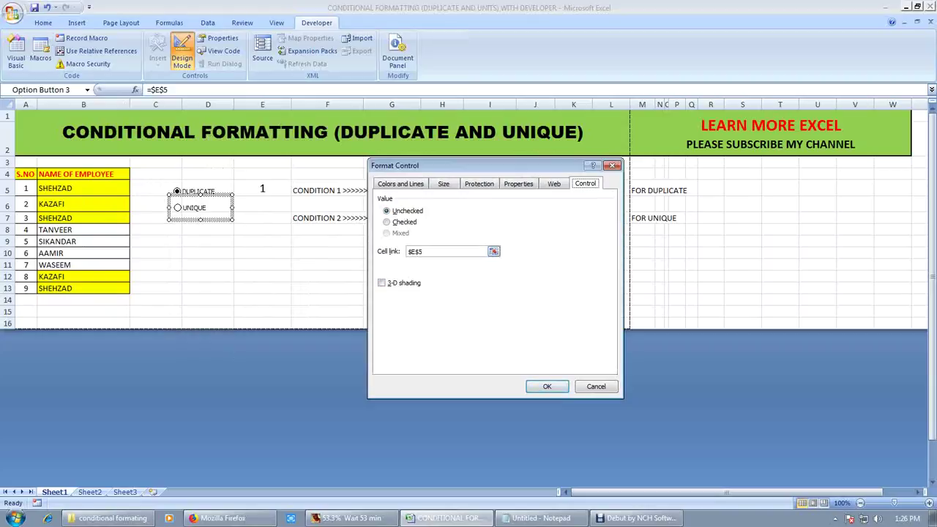
pyautogui.doubleClick(416, 251)
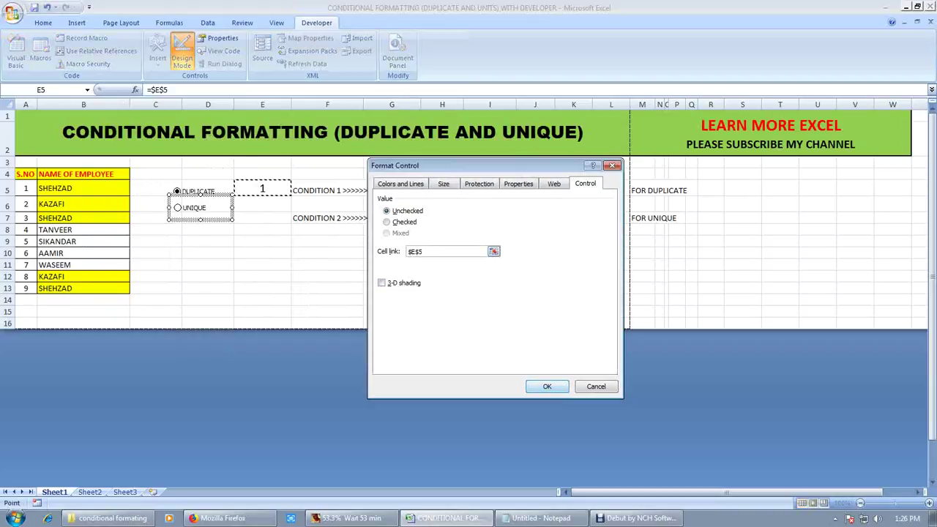
pyautogui.click(547, 386)
pyautogui.click(262, 242)
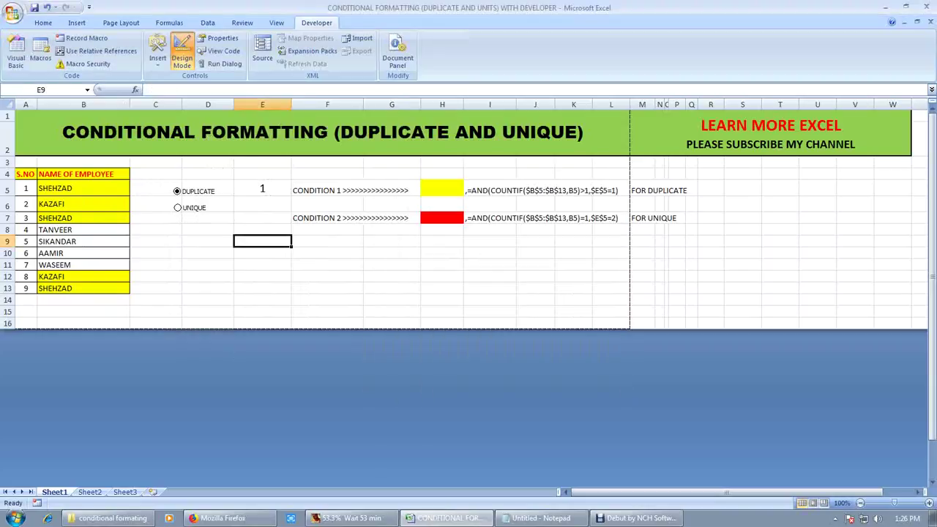
# Step: Alternate between the UNIQUE and DUPLICATE options to test the name highlighting, leaving DUPLICATE selected
pyautogui.click(177, 207)
pyautogui.click(176, 190)
pyautogui.click(177, 207)
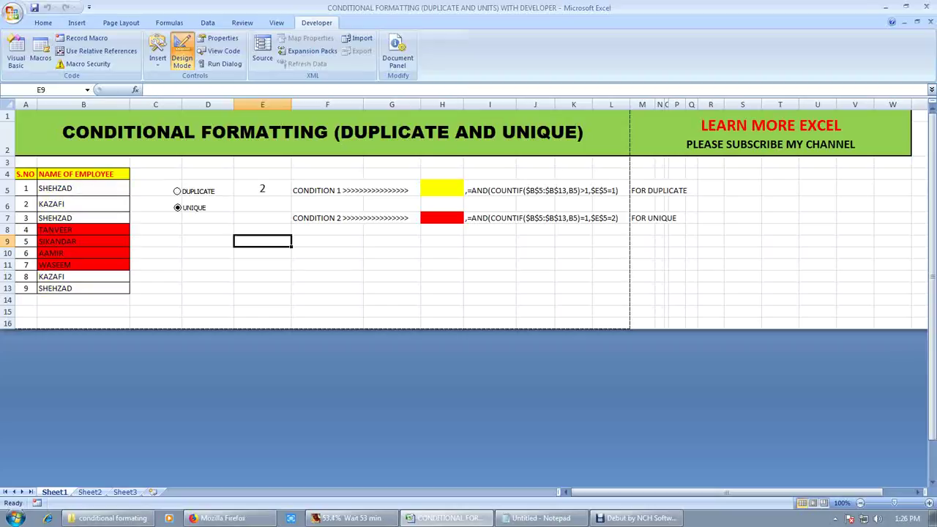
pyautogui.click(176, 190)
pyautogui.click(177, 208)
pyautogui.click(177, 190)
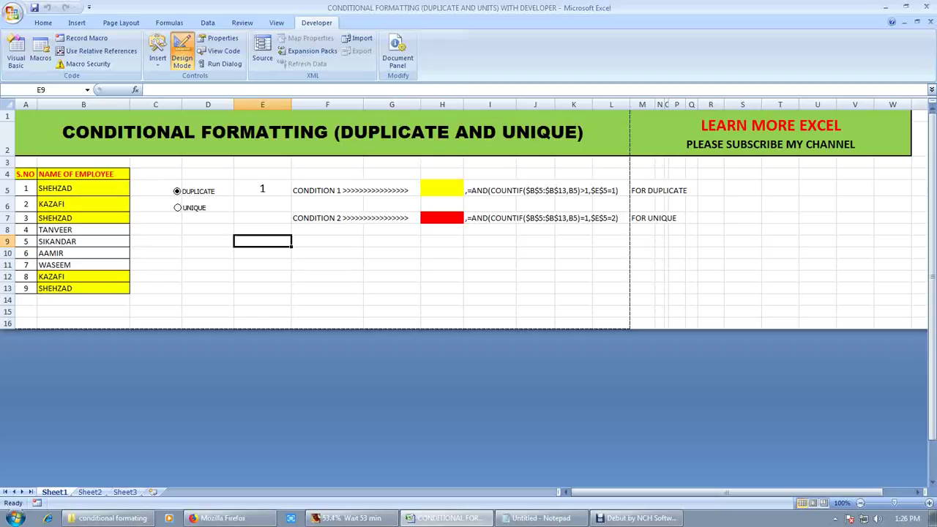
pyautogui.click(177, 208)
pyautogui.click(176, 190)
pyautogui.click(262, 276)
# Step: Switch to Notepad, add the lines "thanks for watching friends" and "please dont forget to subscribe my channel", and show the desktop
pyautogui.click(542, 519)
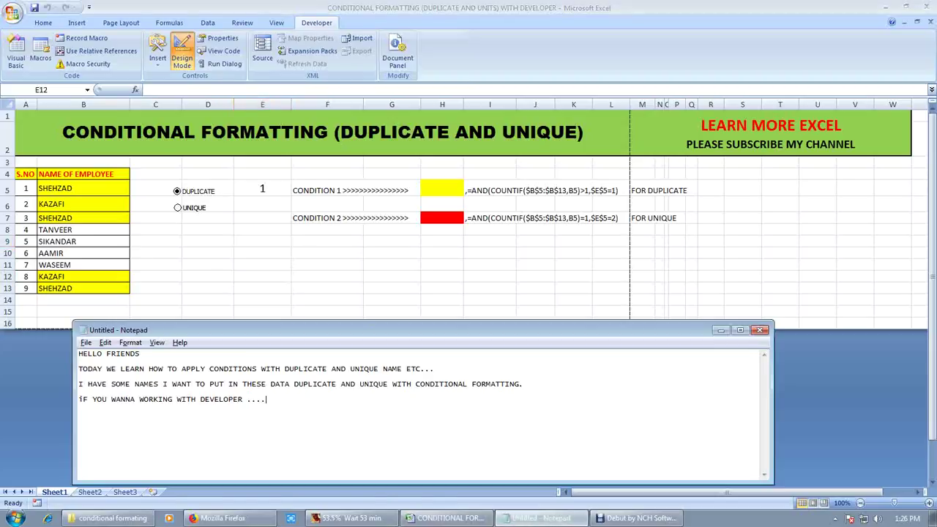
pyautogui.write('thanks for watching friends')
pyautogui.press('Return')
pyautogui.press('Return')
pyautogui.write('plea')
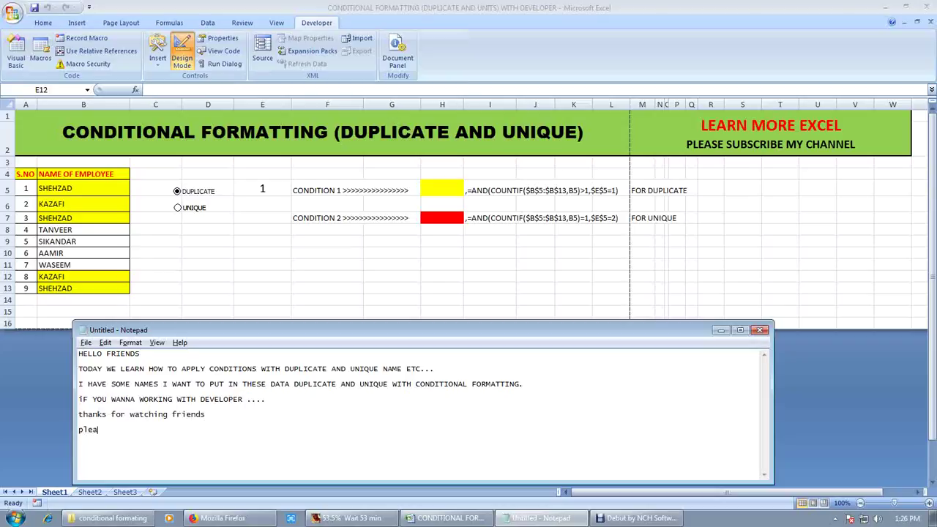
pyautogui.write('se dont fornet')
pyautogui.press('BackSpace')
pyautogui.press('BackSpace')
pyautogui.press('BackSpace')
pyautogui.write('get to subscribe my ')
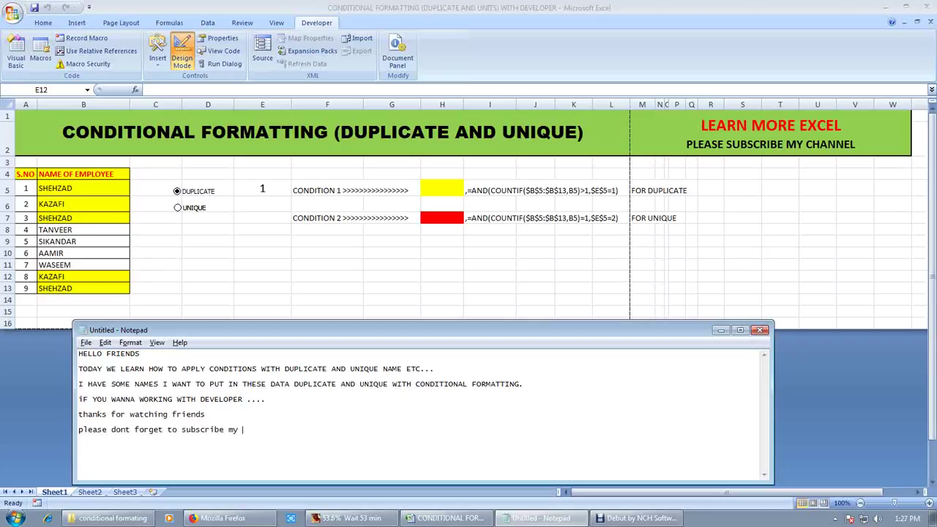
pyautogui.write('channels')
pyautogui.press('BackSpace')
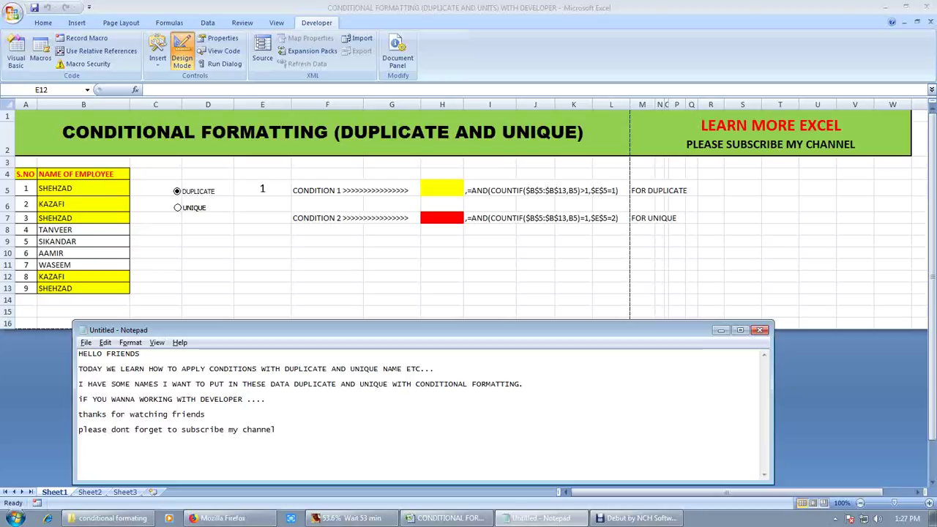
pyautogui.hotkey('alt', 'Tab')
pyautogui.press('super+d')
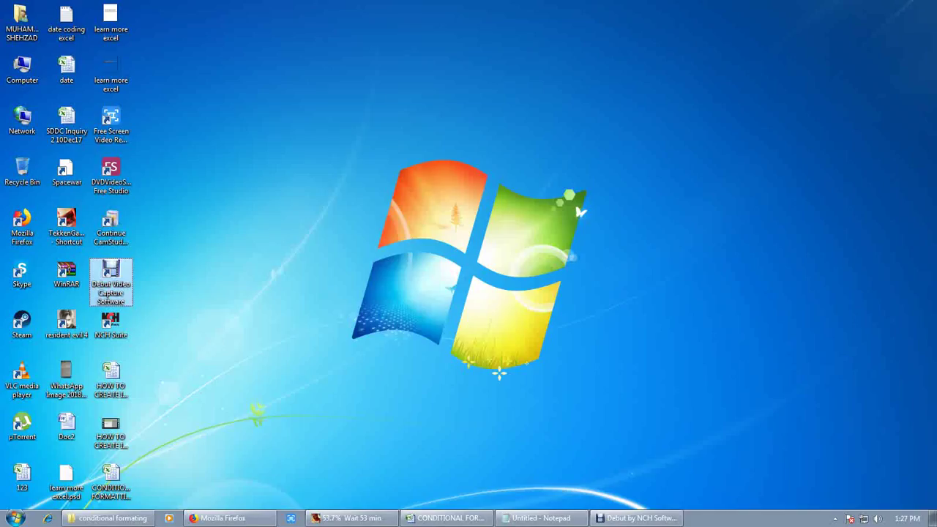